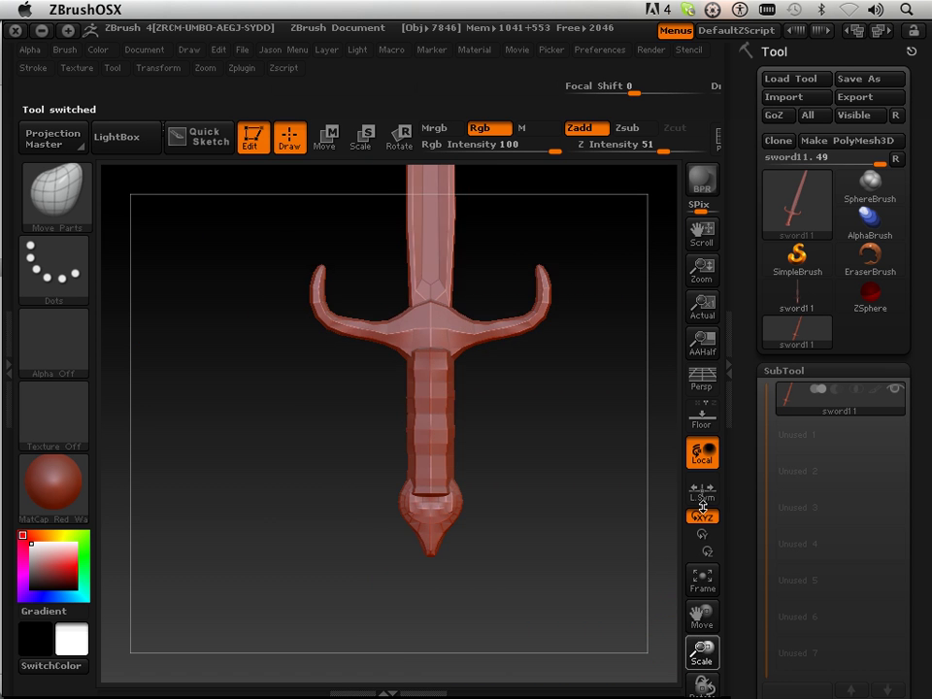
- Apply the Unify deformation to the sword model and frame the whole sword in the view
{"action": "left_click_drag", "start_coordinate": [538, 493], "coordinate": [616, 553]}
{"action": "left_click_drag", "start_coordinate": [742, 523], "coordinate": [772, 238]}
{"action": "scroll", "coordinate": [769, 237], "scroll_direction": "down", "scroll_amount": 1}
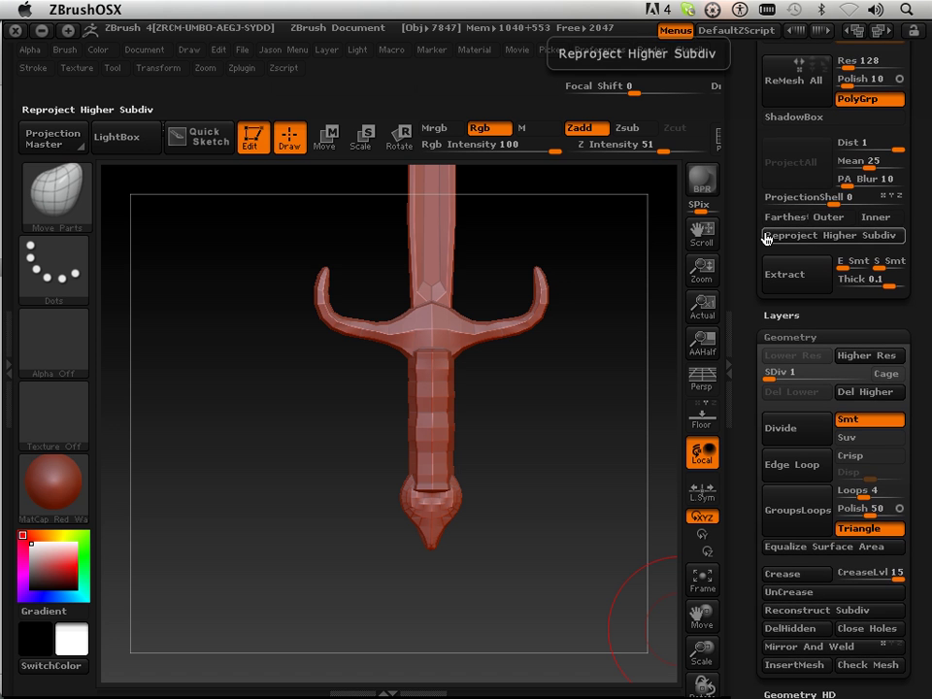
{"action": "left_click_drag", "start_coordinate": [743, 398], "coordinate": [743, 269]}
{"action": "scroll", "coordinate": [747, 271], "scroll_direction": "down", "scroll_amount": 6}
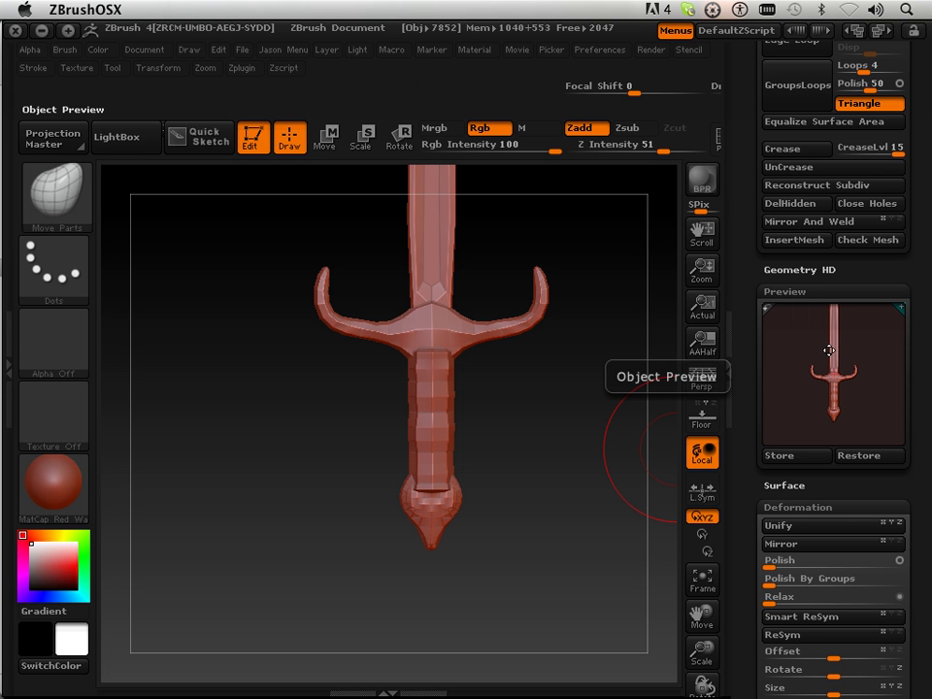
{"action": "left_click", "coordinate": [813, 525]}
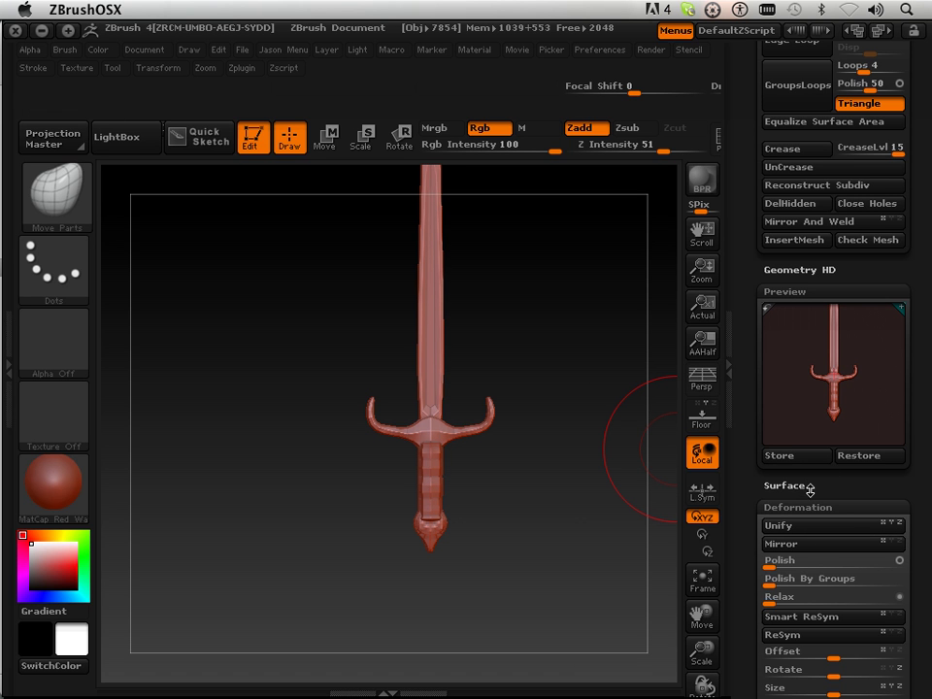
{"action": "left_click_drag", "start_coordinate": [750, 486], "coordinate": [741, 493]}
{"action": "left_click_drag", "start_coordinate": [702, 614], "coordinate": [706, 621]}
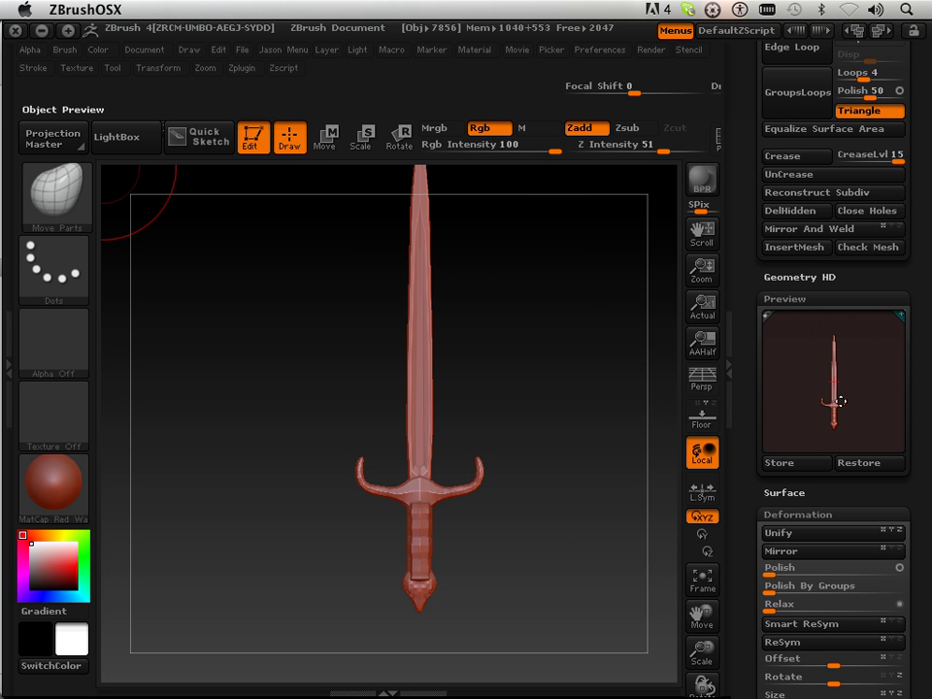
{"action": "left_click", "coordinate": [702, 580]}
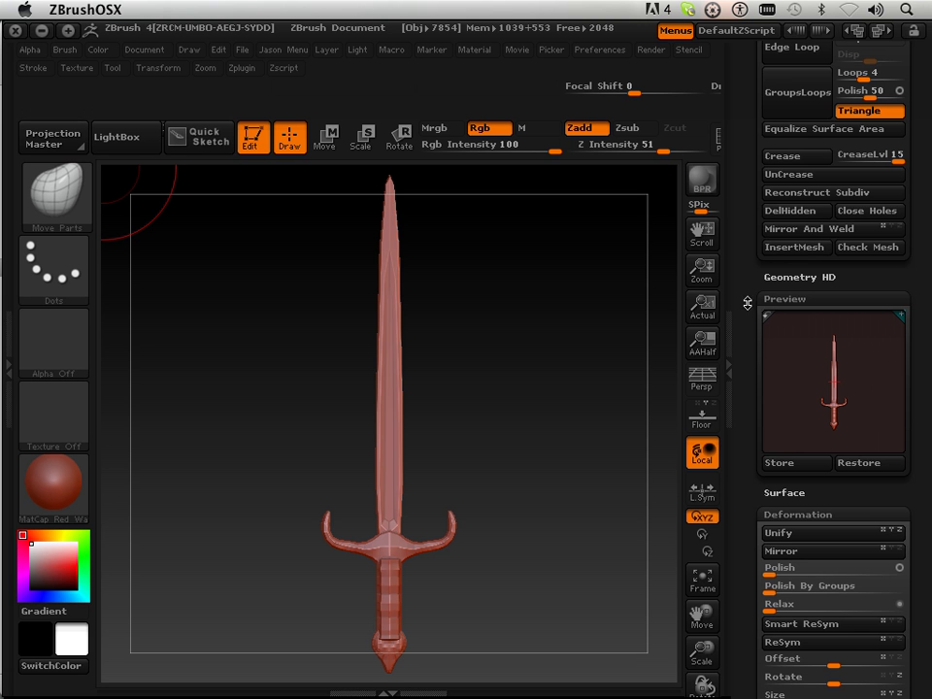
{"action": "left_click_drag", "start_coordinate": [743, 509], "coordinate": [754, 399]}
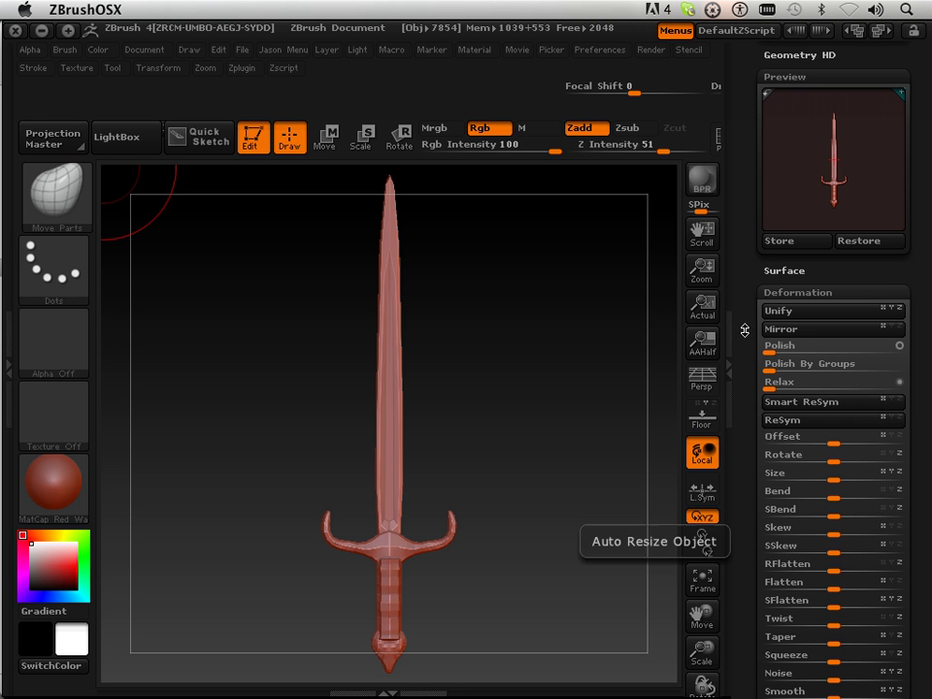
{"action": "left_click_drag", "start_coordinate": [742, 415], "coordinate": [740, 397]}
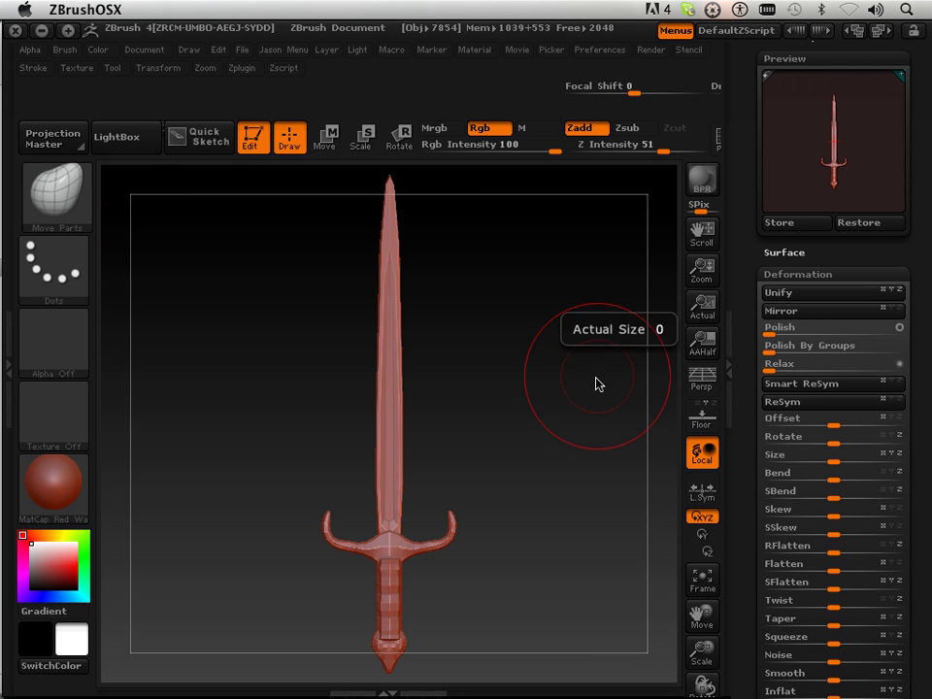
{"action": "key", "text": "shift"}
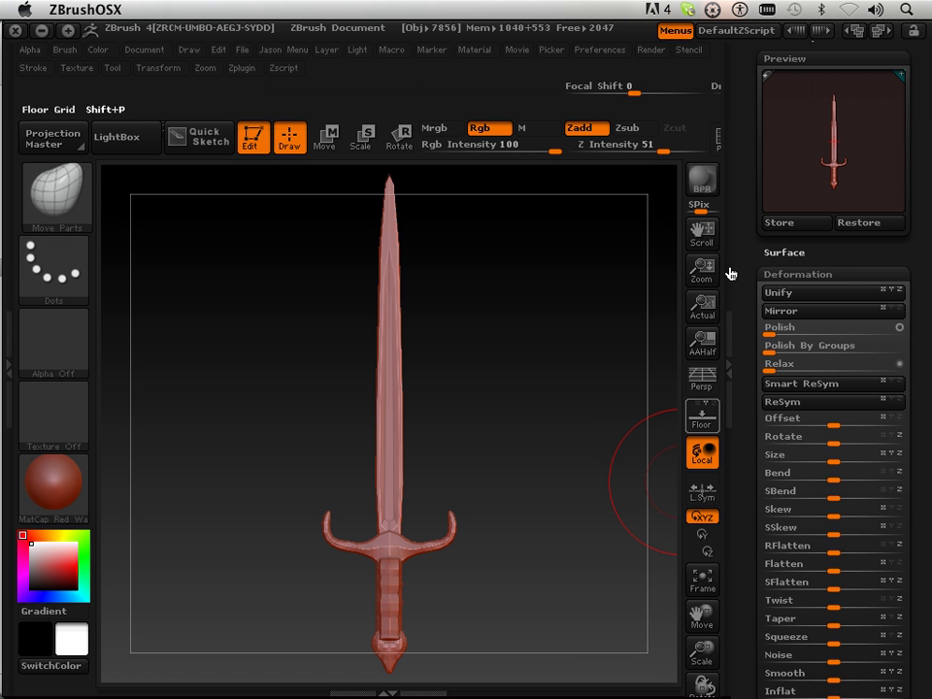
- Save the sword tool as sword11, replacing the existing sword11.ZTL in the 0500 take 2 lesson files folder
{"action": "left_click_drag", "start_coordinate": [748, 109], "coordinate": [734, 418]}
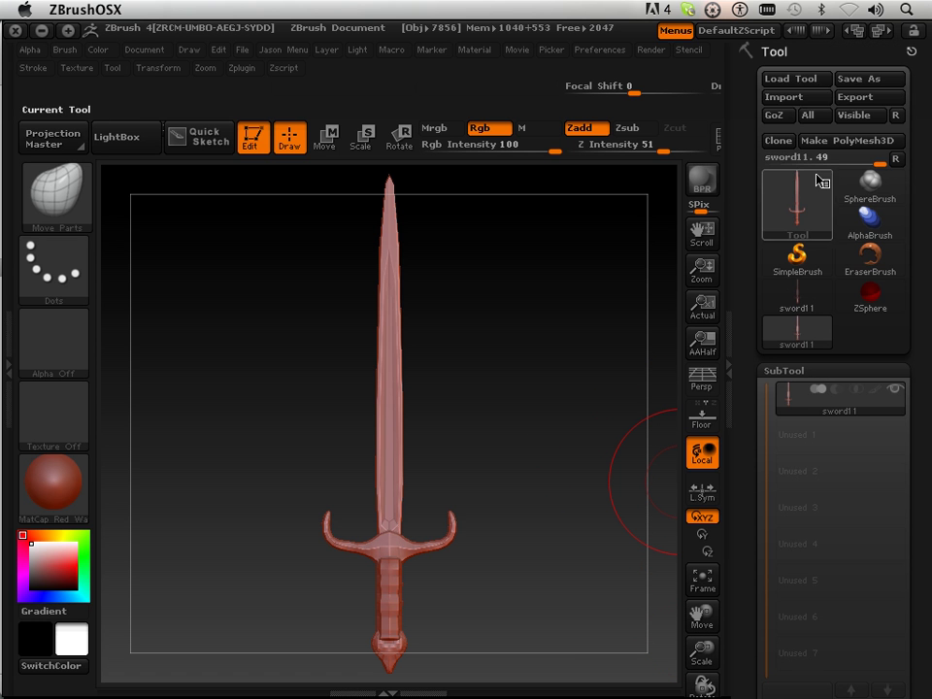
{"action": "left_click", "coordinate": [850, 80]}
{"action": "left_click_drag", "start_coordinate": [485, 292], "coordinate": [451, 356]}
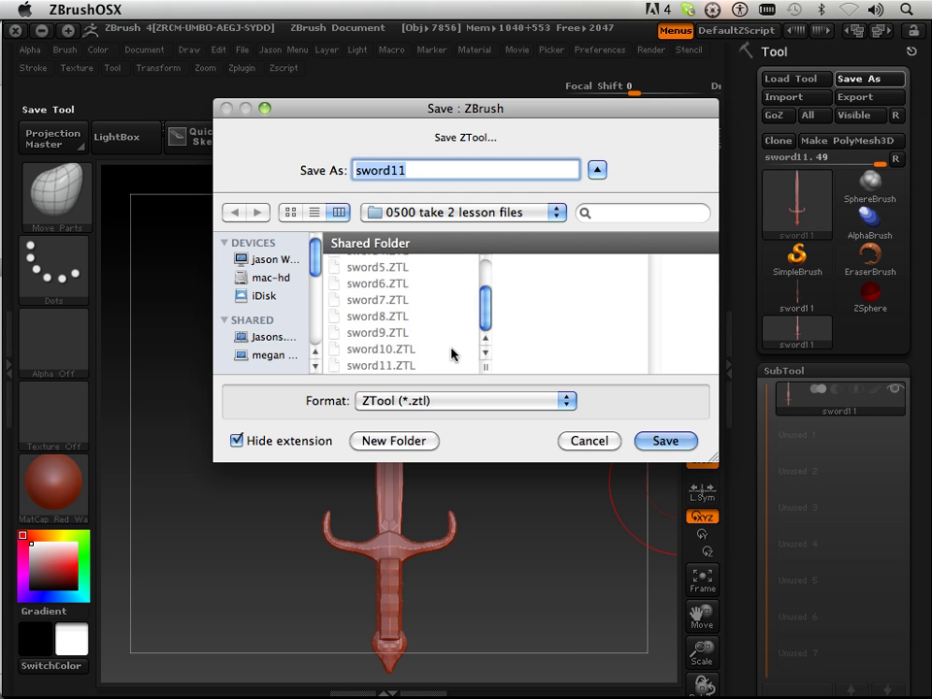
{"action": "left_click", "coordinate": [664, 447]}
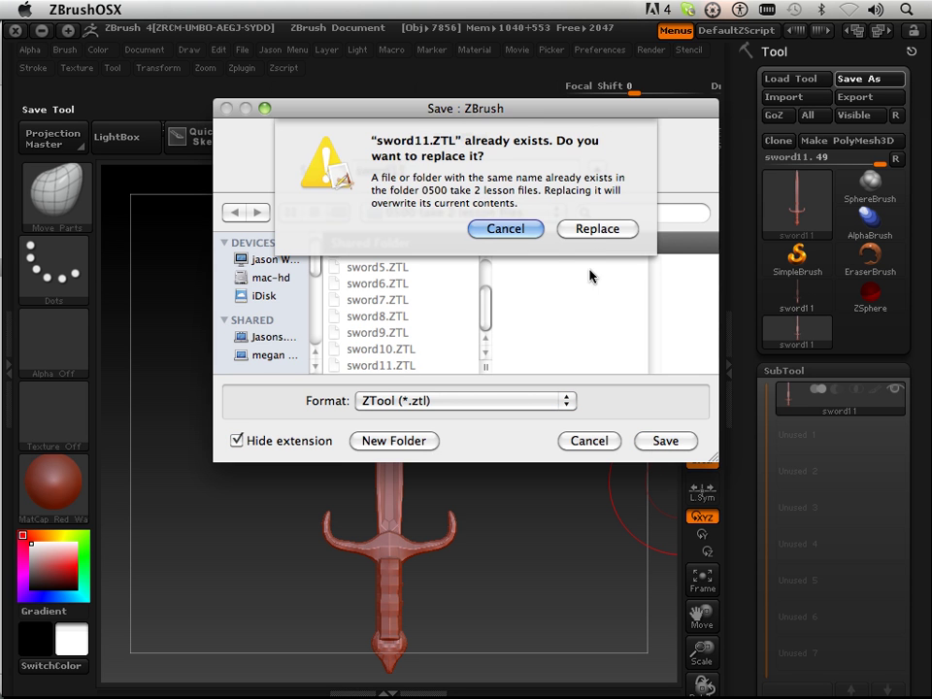
{"action": "left_click", "coordinate": [604, 231]}
- Isolate the blade and the grip in turn to examine the sword's separate parts, and restore the whole sword
{"action": "left_click_drag", "start_coordinate": [736, 549], "coordinate": [742, 78]}
{"action": "left_click_drag", "start_coordinate": [693, 648], "coordinate": [719, 525]}
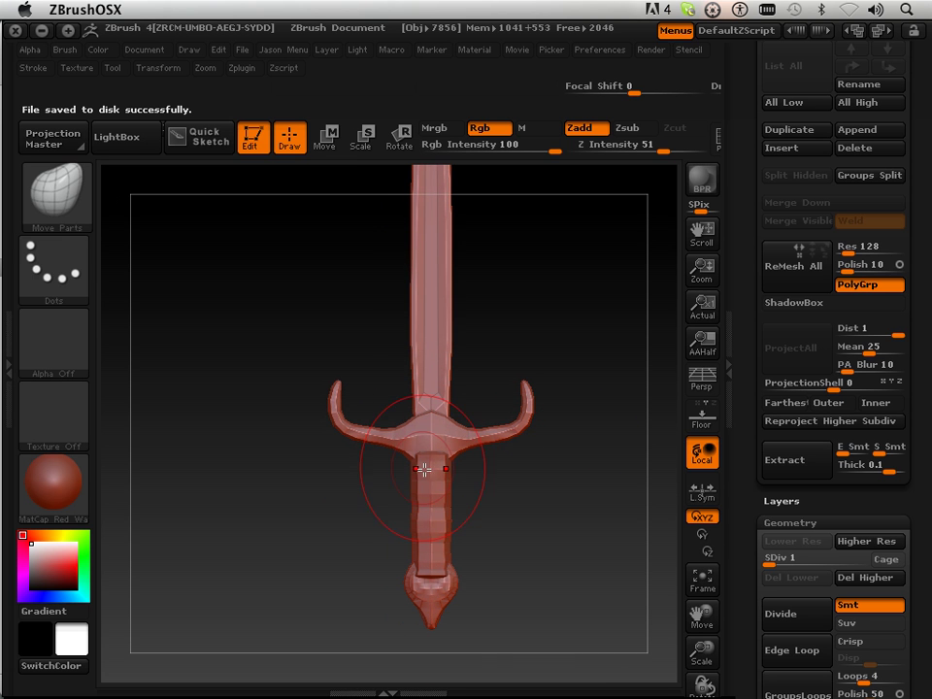
{"action": "key", "text": "ctrl+shift"}
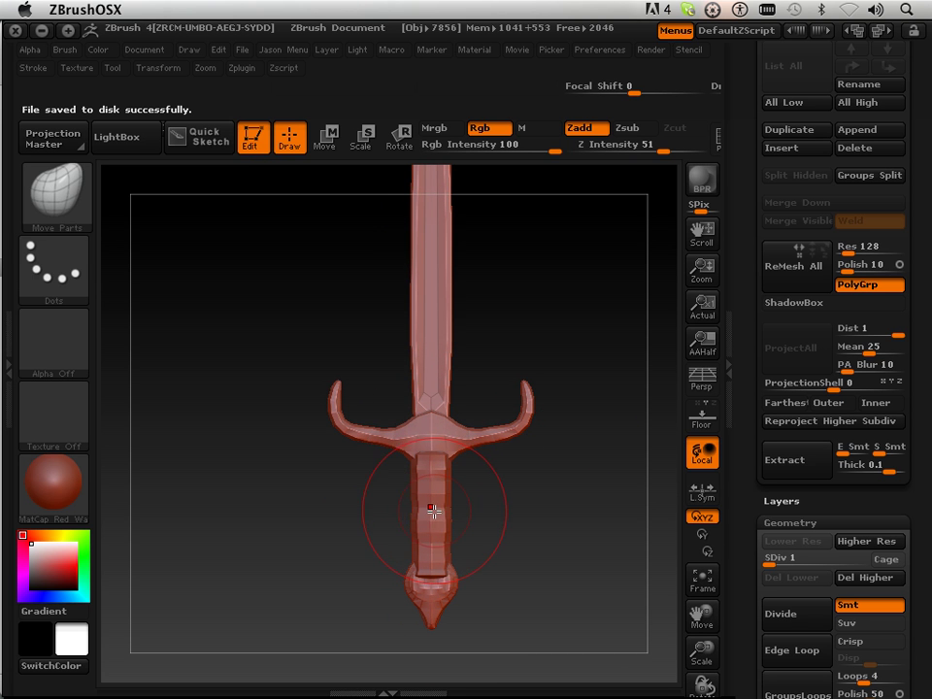
{"action": "left_click", "coordinate": [433, 511], "text": "ctrl+shift"}
{"action": "left_click", "coordinate": [460, 474], "text": "ctrl+shift"}
{"action": "left_click", "coordinate": [441, 359], "text": "ctrl+shift"}
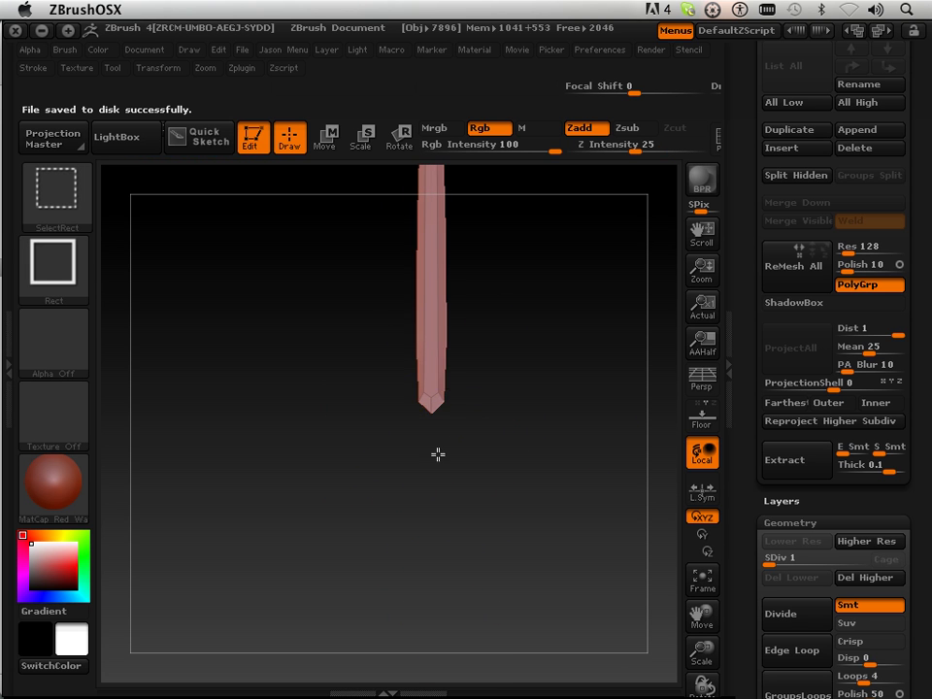
{"action": "left_click", "coordinate": [471, 510], "text": "ctrl+shift"}
{"action": "left_click", "coordinate": [441, 514], "text": "ctrl+shift"}
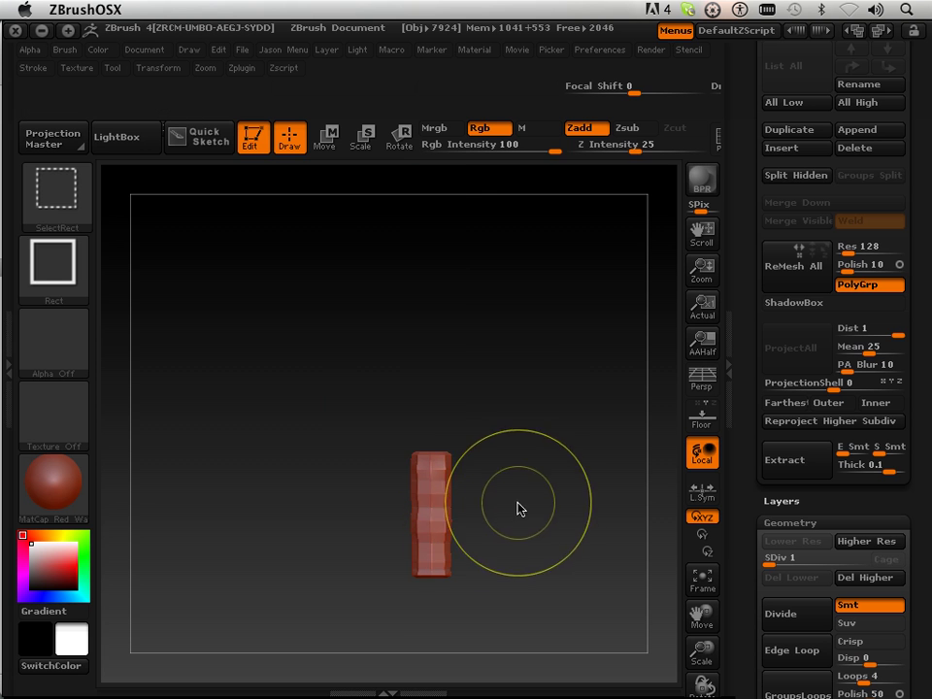
{"action": "left_click", "coordinate": [450, 514], "text": "ctrl+shift"}
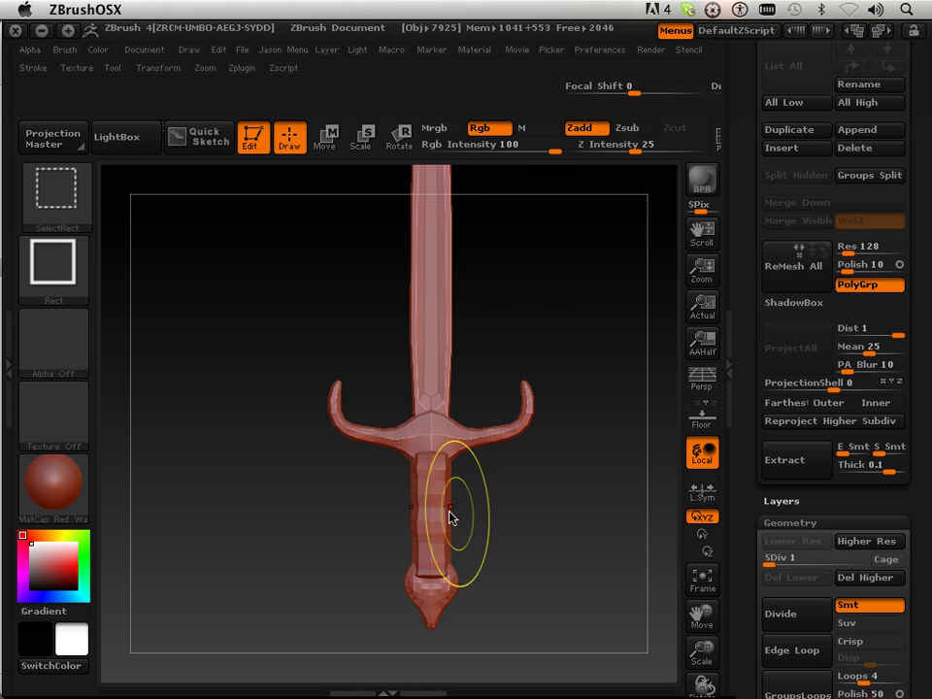
- Isolate and mask the grip, show the whole sword again, and invert the mask so only the grip is editable
{"action": "left_click", "coordinate": [432, 485], "text": "ctrl+shift"}
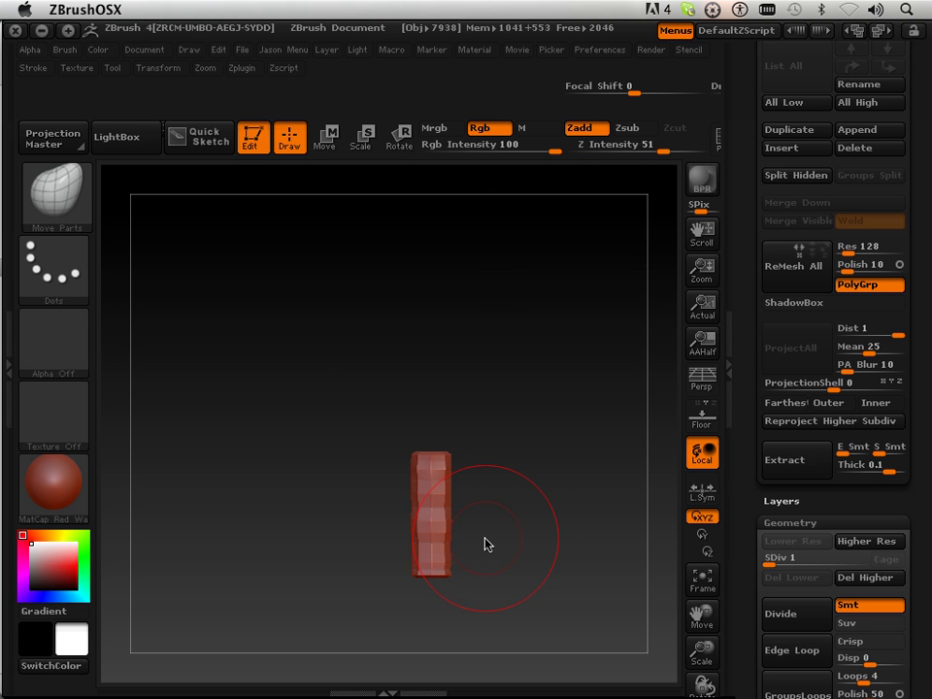
{"action": "left_click", "coordinate": [562, 498], "text": "ctrl"}
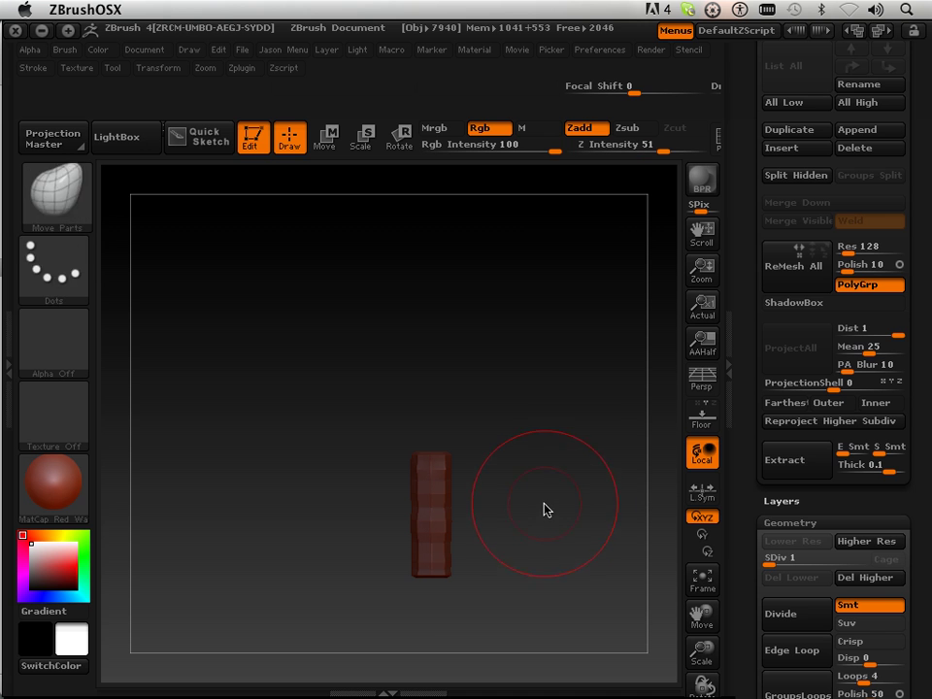
{"action": "left_click", "coordinate": [573, 466], "text": "ctrl+shift"}
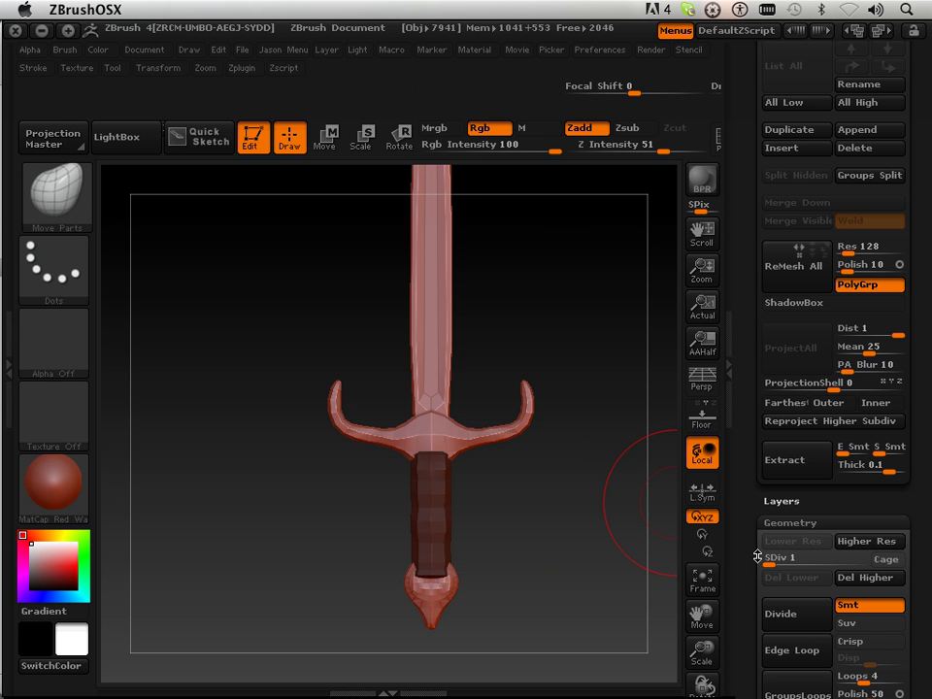
{"action": "scroll", "coordinate": [754, 472], "scroll_direction": "down", "scroll_amount": 3}
{"action": "scroll", "coordinate": [754, 473], "scroll_direction": "down", "scroll_amount": 15}
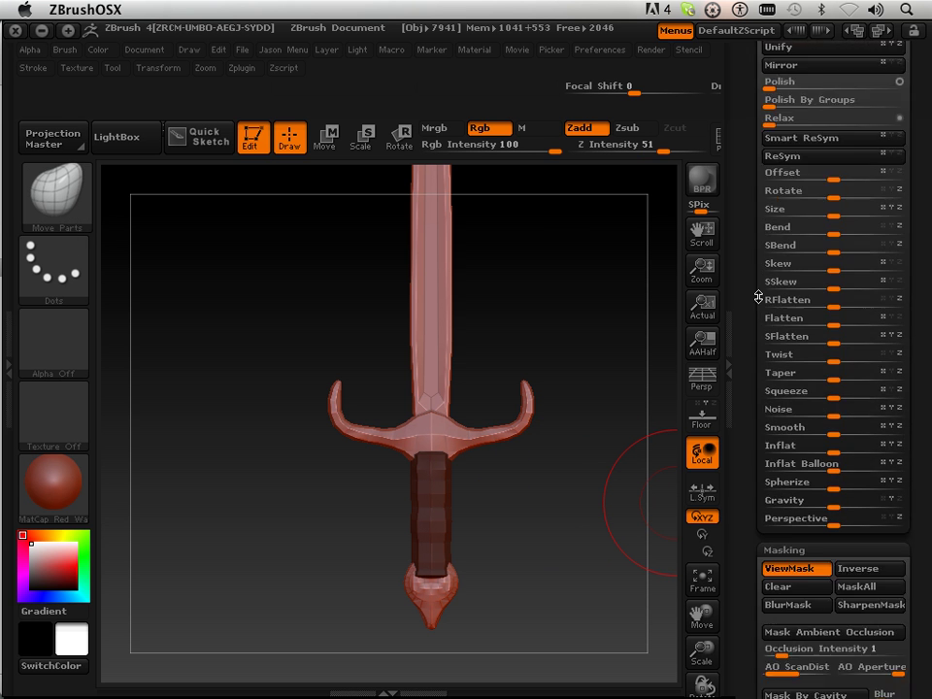
{"action": "left_click", "coordinate": [857, 374]}
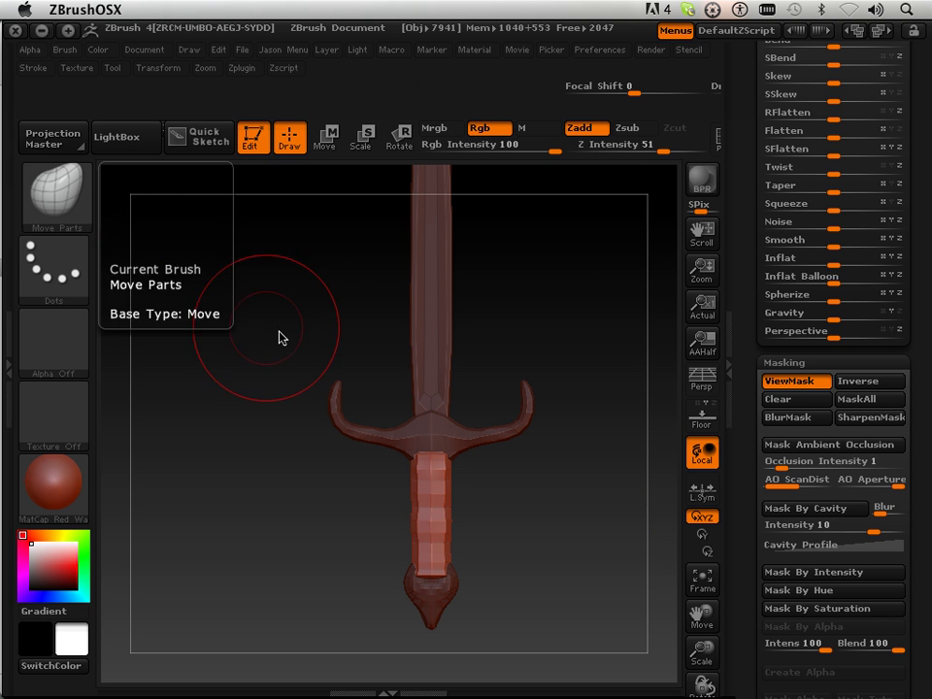
- Try reshaping the upper end of the grip with the Move Parts and Move Elastic brushes, and undo the Move Elastic stroke
{"action": "left_click_drag", "start_coordinate": [442, 466], "coordinate": [442, 459]}
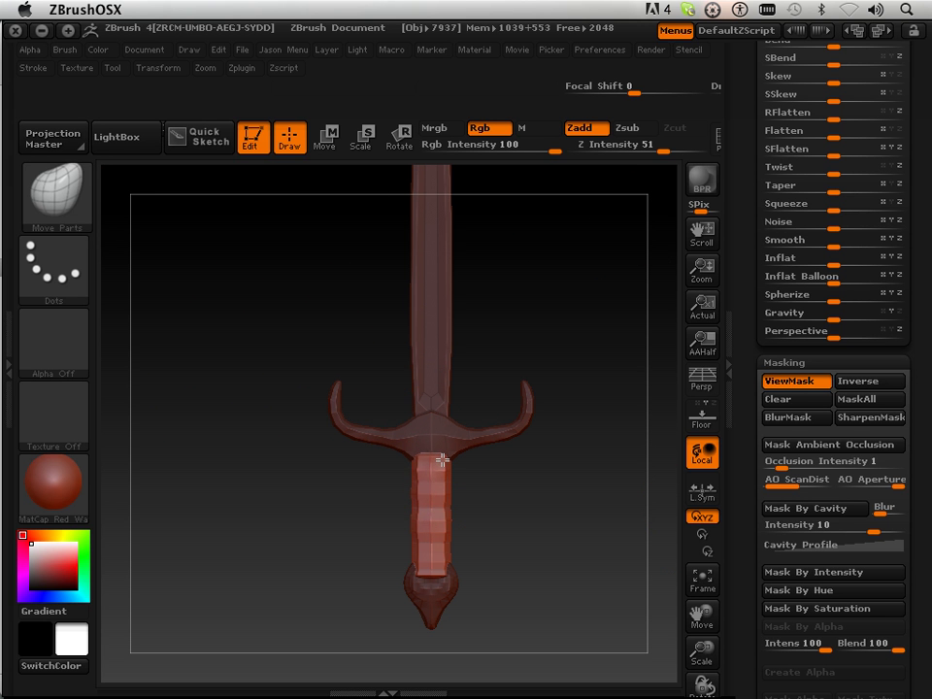
{"action": "left_click", "coordinate": [47, 185]}
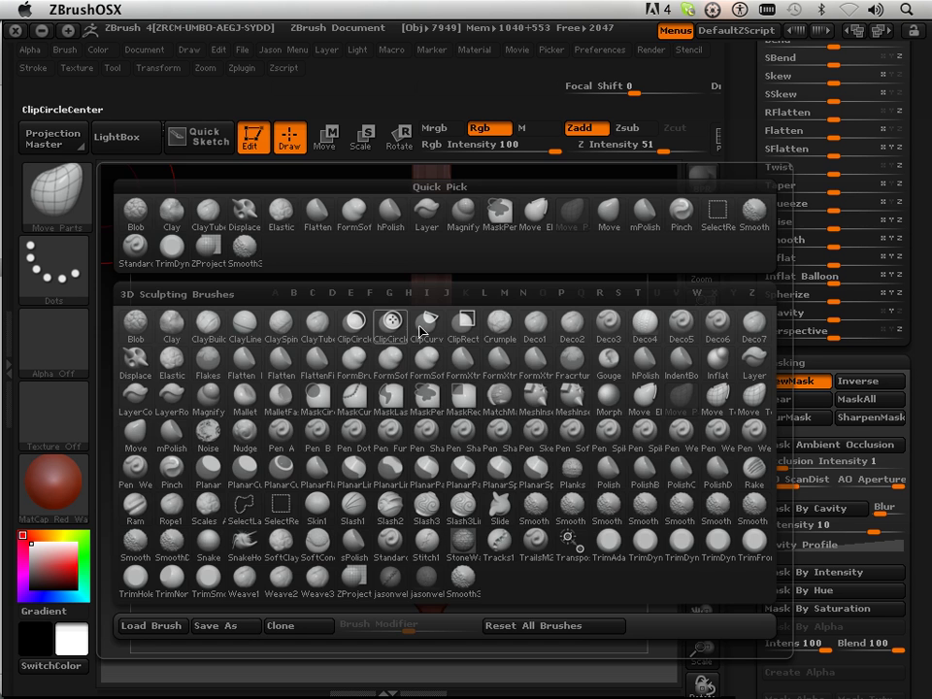
{"action": "left_click", "coordinate": [485, 300]}
{"action": "left_click_drag", "start_coordinate": [426, 455], "coordinate": [436, 469]}
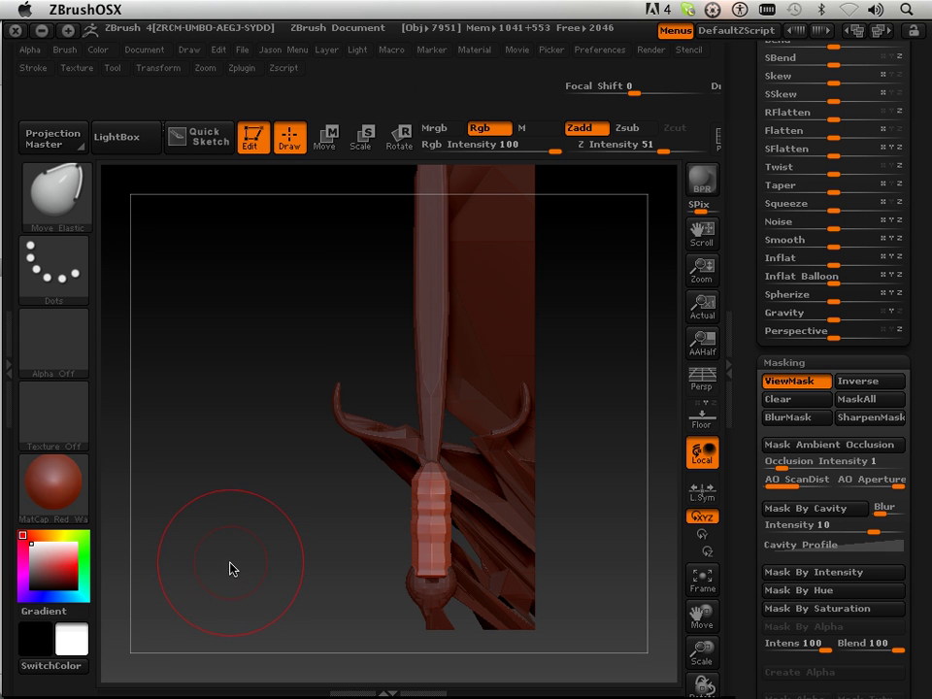
{"action": "key", "text": "ctrl+z"}
- Return to the Move Parts brush and adjust the upper end of the unmasked grip near the crossguard
{"action": "left_click", "coordinate": [81, 219]}
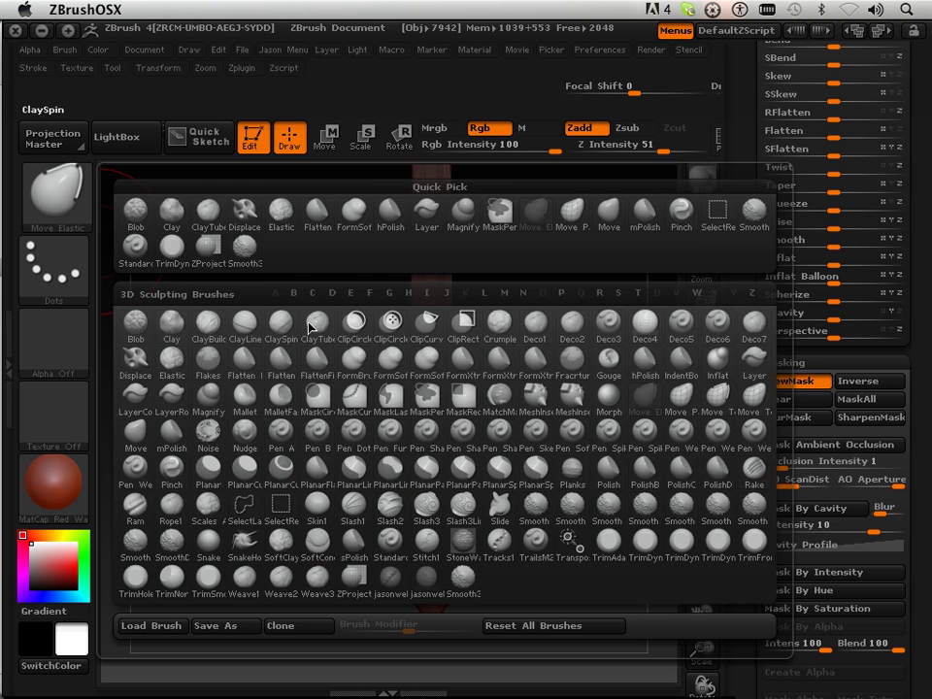
{"action": "left_click", "coordinate": [676, 395]}
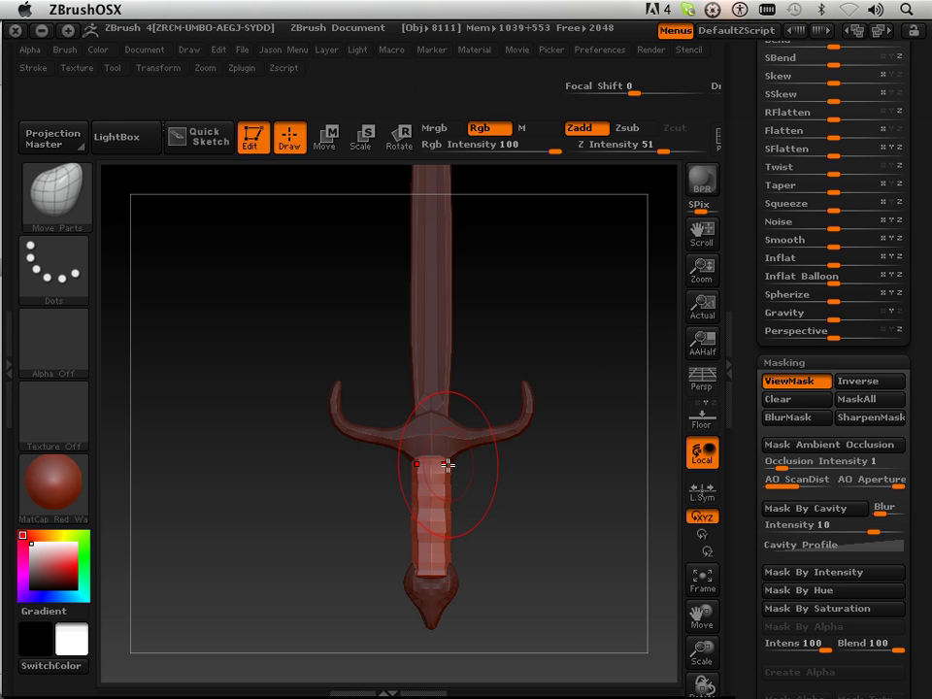
{"action": "left_click_drag", "start_coordinate": [444, 470], "coordinate": [452, 462]}
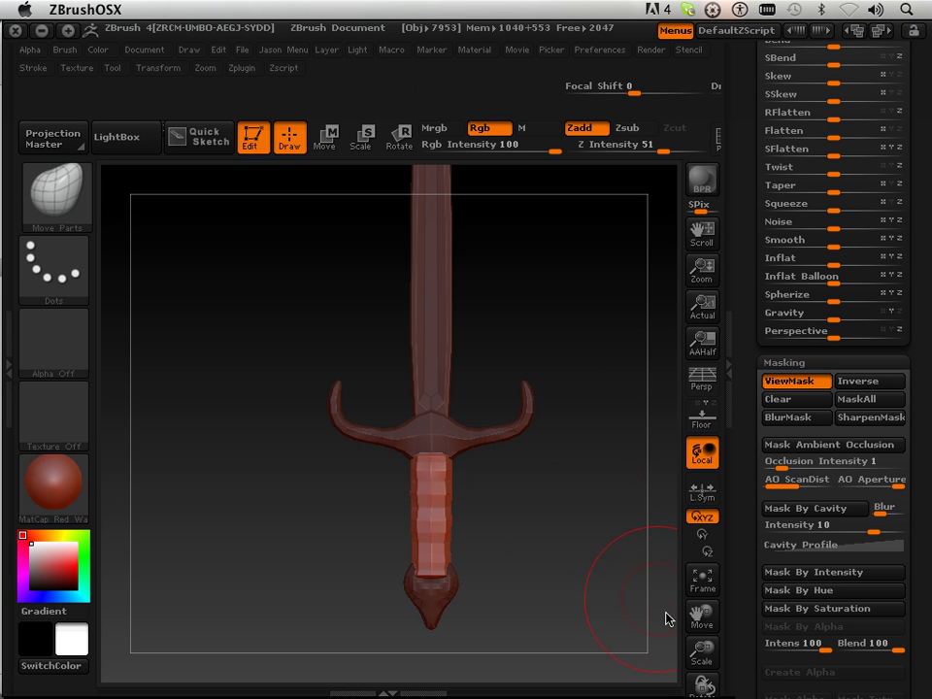
- Clear the mask from the sword and set a new pivot point for it
{"action": "left_click_drag", "start_coordinate": [700, 647], "coordinate": [766, 694]}
{"action": "left_click", "coordinate": [163, 68]}
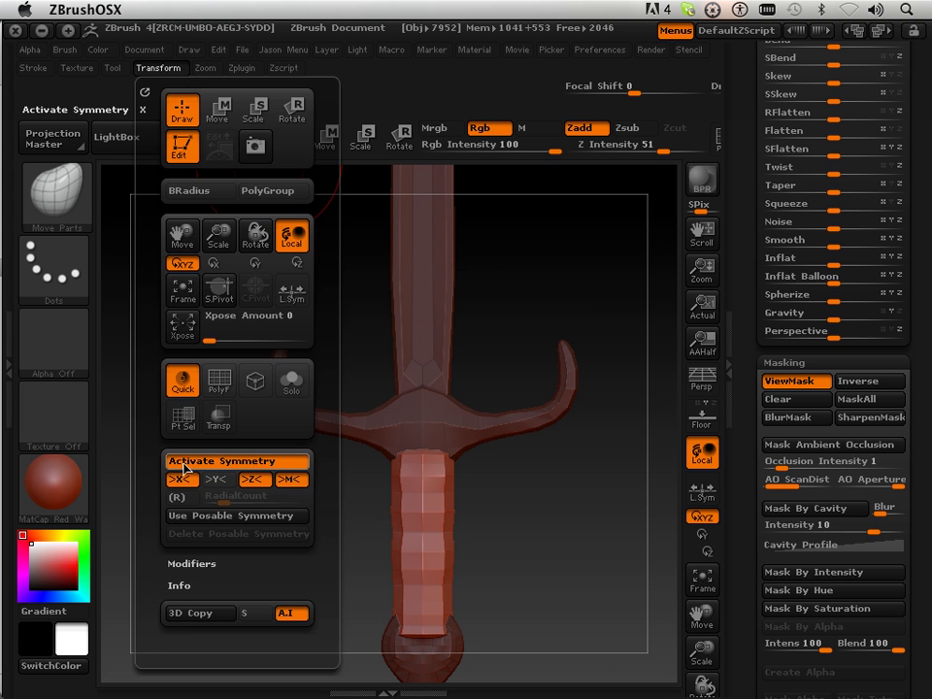
{"action": "mouse_move", "coordinate": [701, 660]}
{"action": "left_mouse_down"}
{"action": "mouse_move", "coordinate": [701, 644]}
{"action": "mouse_move", "coordinate": [635, 545]}
{"action": "mouse_move", "coordinate": [492, 524]}
{"action": "mouse_move", "coordinate": [520, 547]}
{"action": "mouse_move", "coordinate": [566, 518]}
{"action": "mouse_move", "coordinate": [618, 532]}
{"action": "left_mouse_up"}
{"action": "key", "text": "ctrl"}
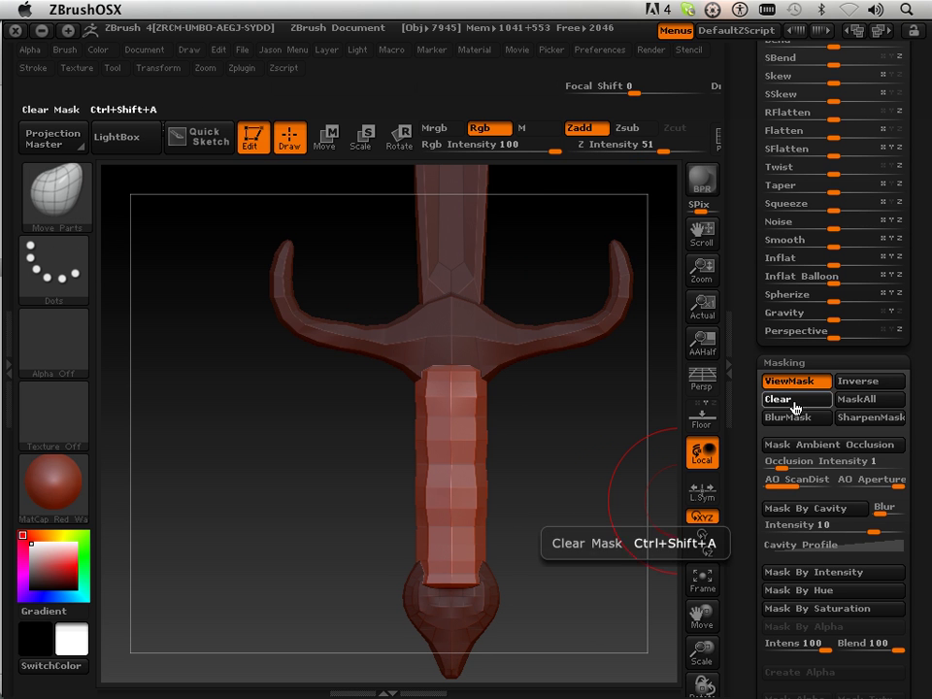
{"action": "left_click", "coordinate": [786, 398]}
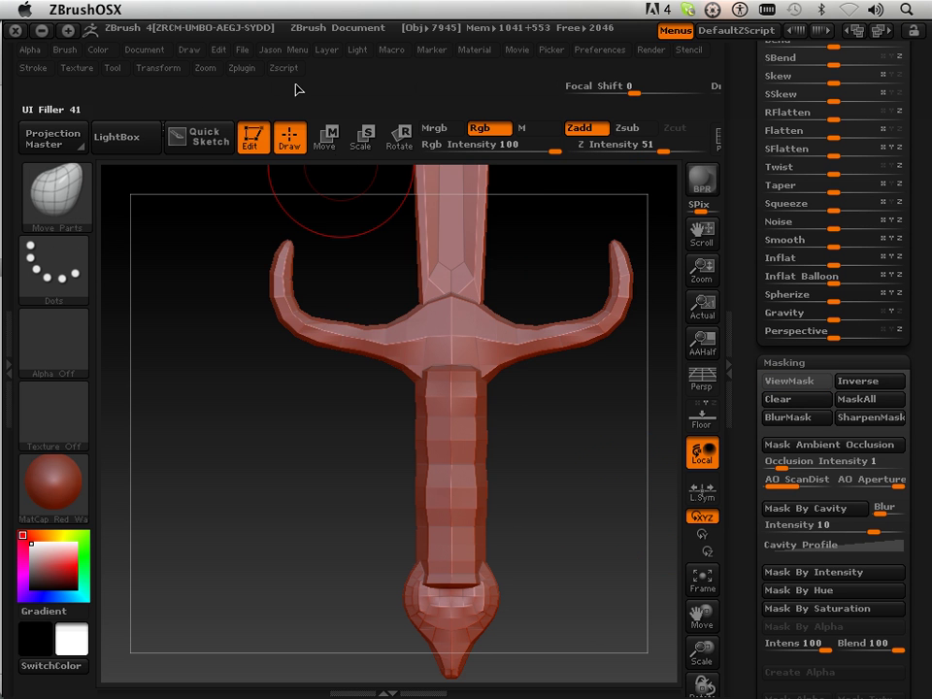
{"action": "left_click", "coordinate": [171, 69]}
{"action": "left_click", "coordinate": [187, 332]}
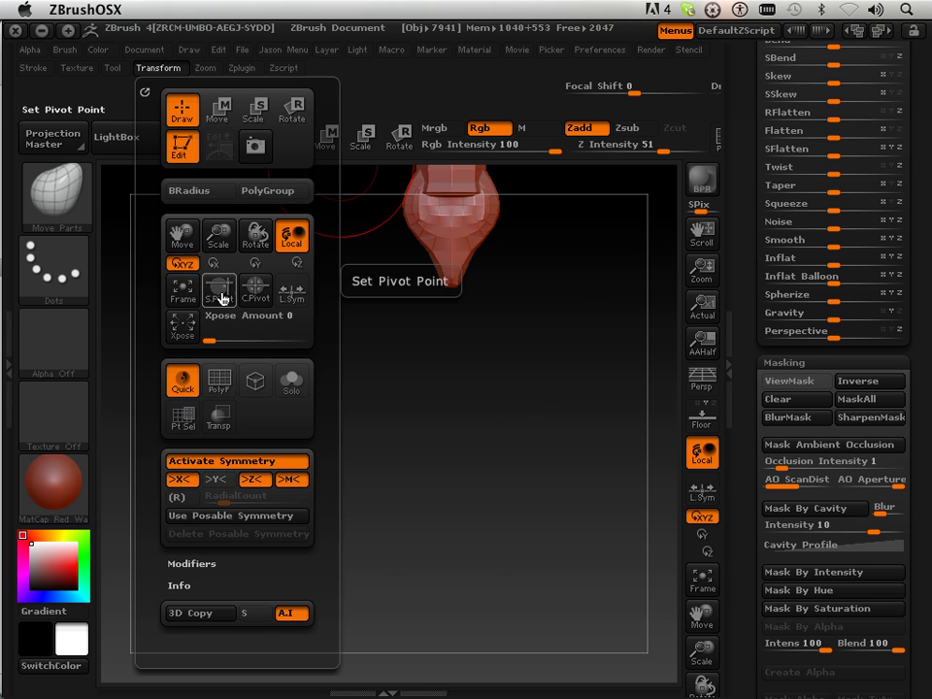
- Mask the isolated grip again, bring back the rest of the sword, and invert the mask to protect everything but the grip
{"action": "left_click_drag", "start_coordinate": [699, 611], "coordinate": [681, 661]}
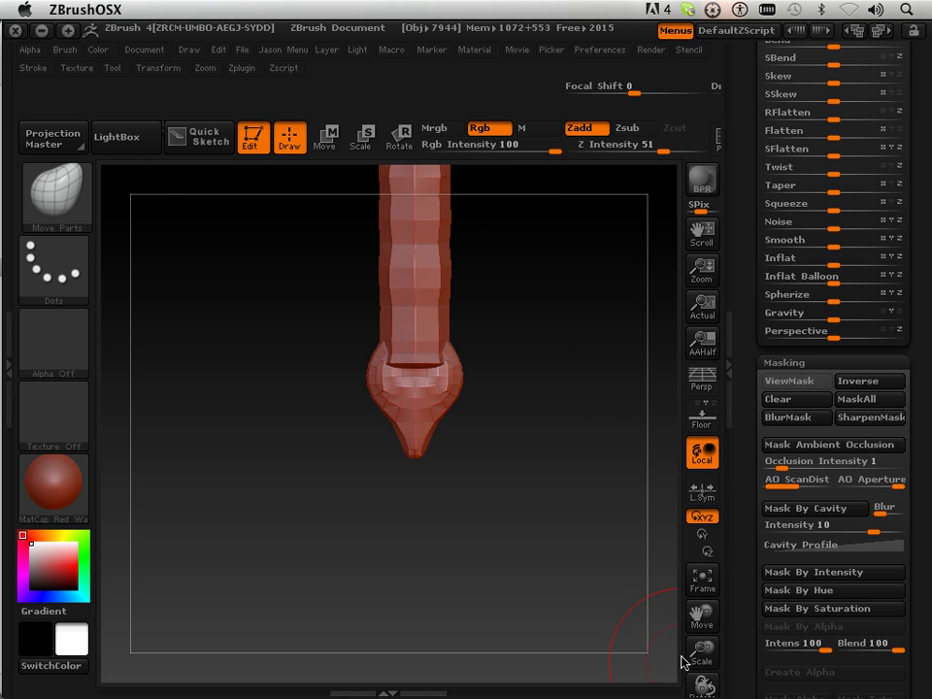
{"action": "left_click", "coordinate": [439, 267], "text": "ctrl+shift"}
{"action": "left_click", "coordinate": [557, 409], "text": "ctrl"}
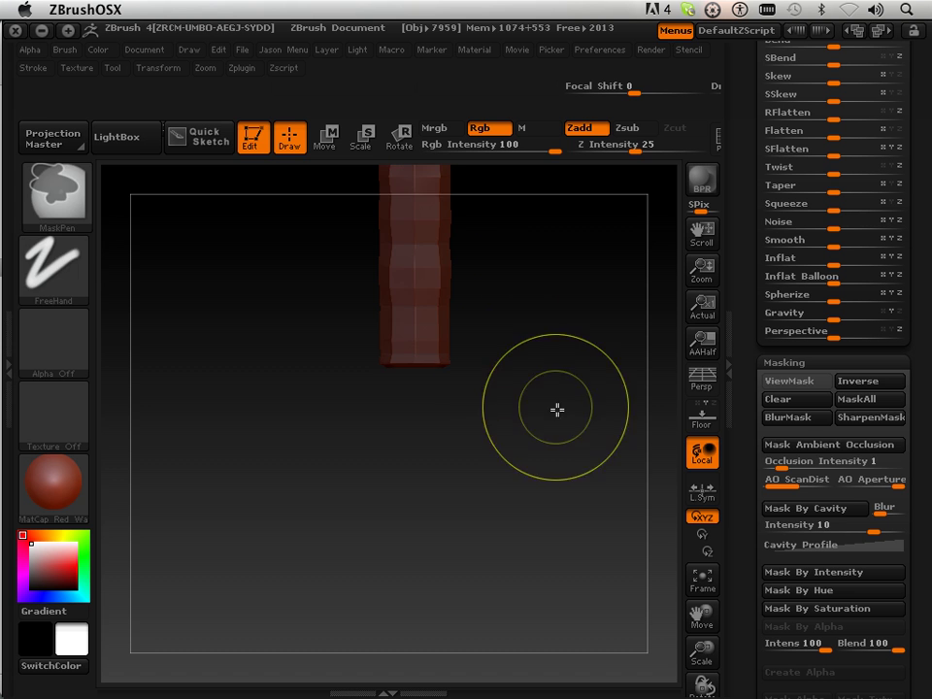
{"action": "left_click", "coordinate": [582, 476], "text": "ctrl+shift"}
{"action": "left_click", "coordinate": [480, 439], "text": "ctrl+shift"}
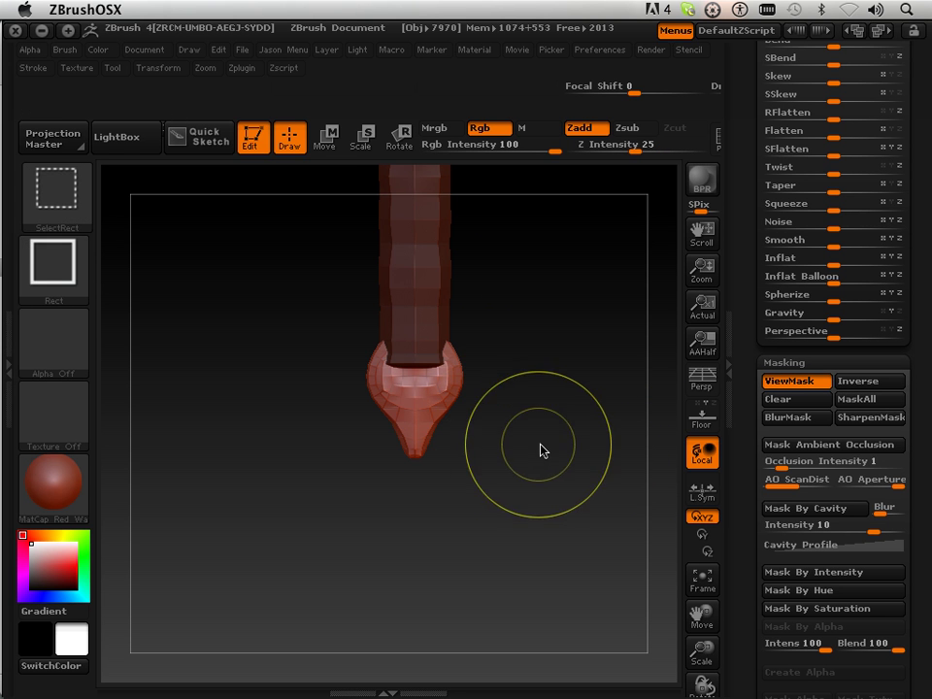
{"action": "left_click", "coordinate": [869, 390]}
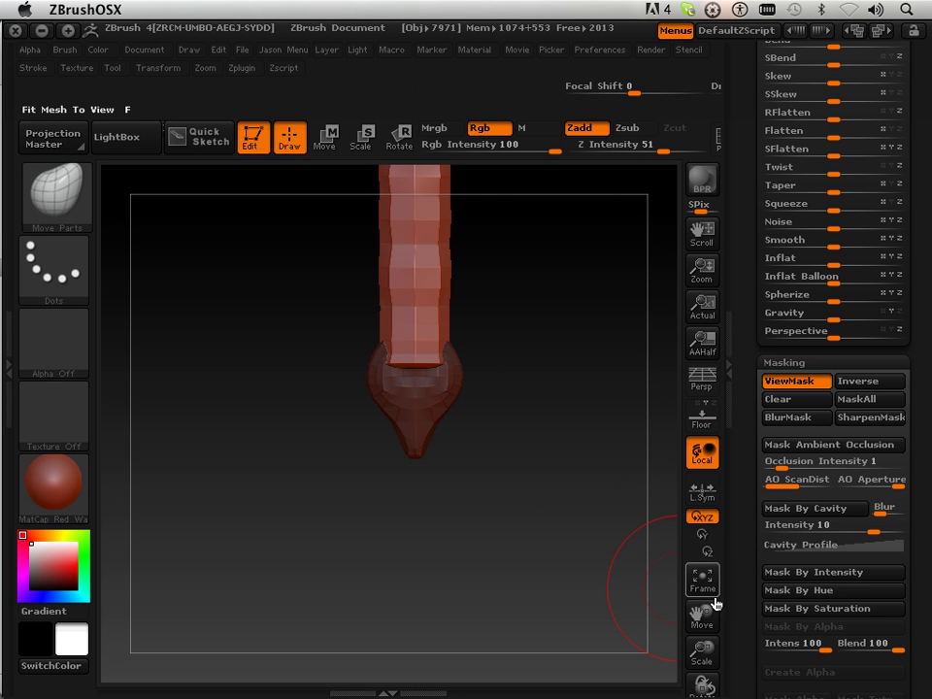
- Pull the lower end of the unmasked grip up and inward with Move Parts so it fits the pommel
{"action": "left_click_drag", "start_coordinate": [699, 614], "coordinate": [670, 695]}
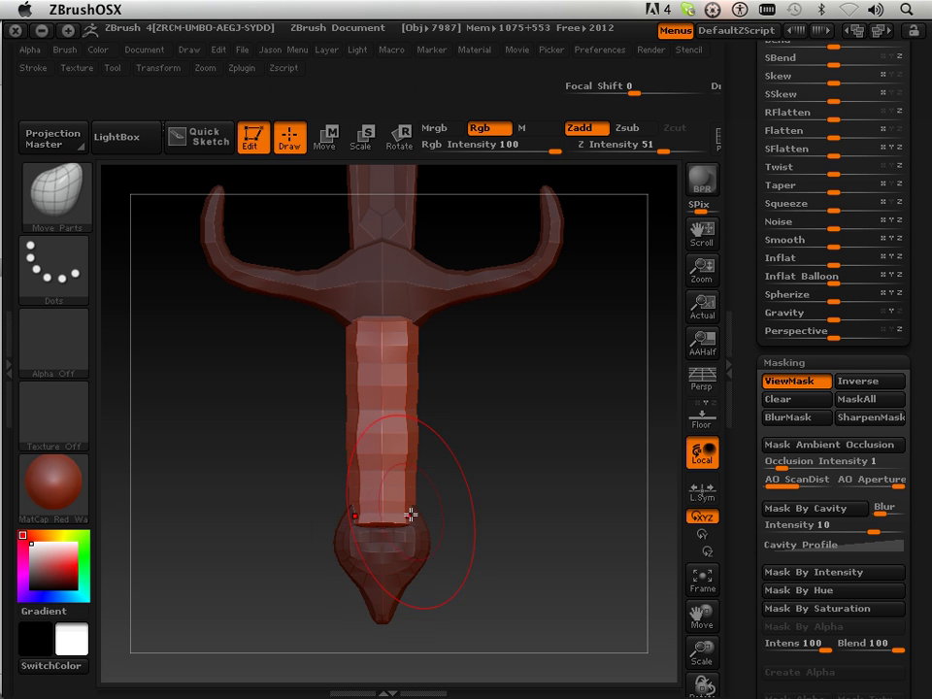
{"action": "mouse_move", "coordinate": [412, 514]}
{"action": "left_mouse_down"}
{"action": "mouse_move", "coordinate": [401, 513]}
{"action": "mouse_move", "coordinate": [404, 501]}
{"action": "left_mouse_up"}
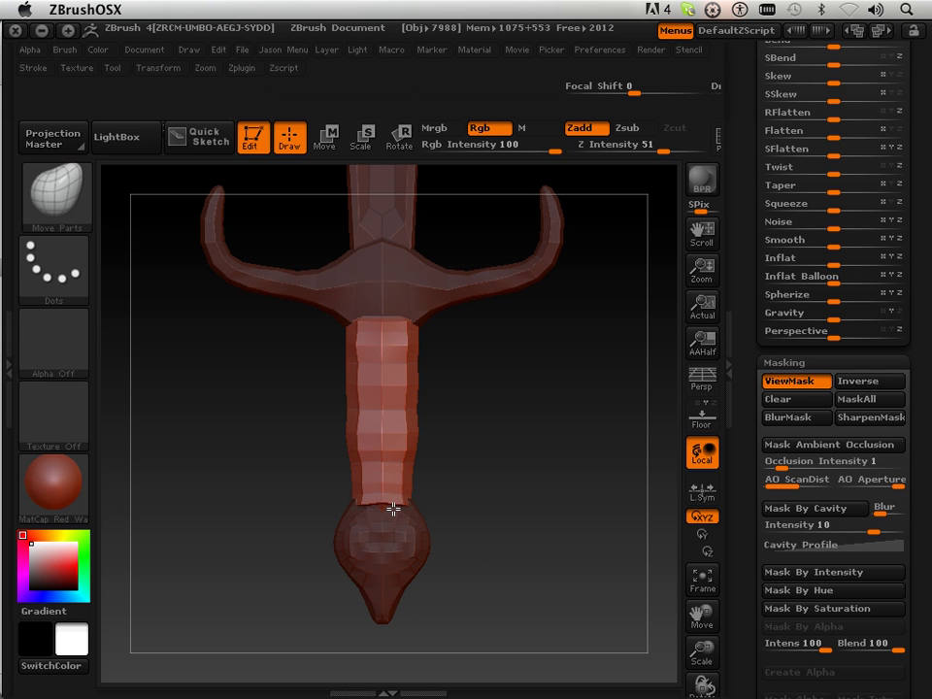
{"action": "left_click_drag", "start_coordinate": [490, 512], "coordinate": [380, 498]}
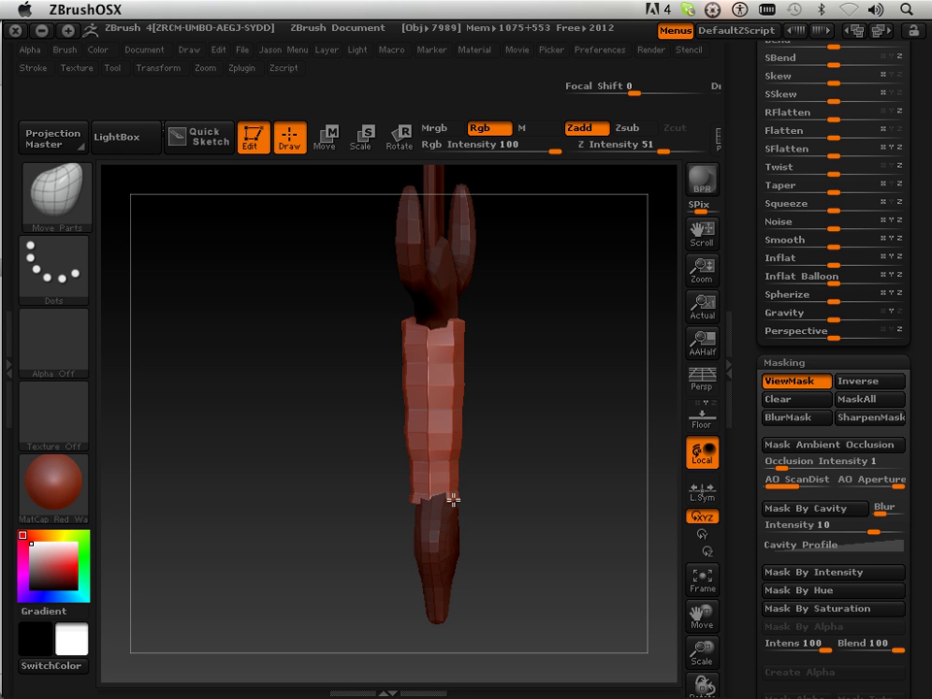
- Draw a Transpose Move line along the grip in side view, try shifting the grip, and undo the shift
{"action": "mouse_move", "coordinate": [312, 475]}
{"action": "left_mouse_down"}
{"action": "mouse_move", "coordinate": [333, 466]}
{"action": "mouse_move", "coordinate": [326, 462]}
{"action": "mouse_move", "coordinate": [341, 439]}
{"action": "left_mouse_up"}
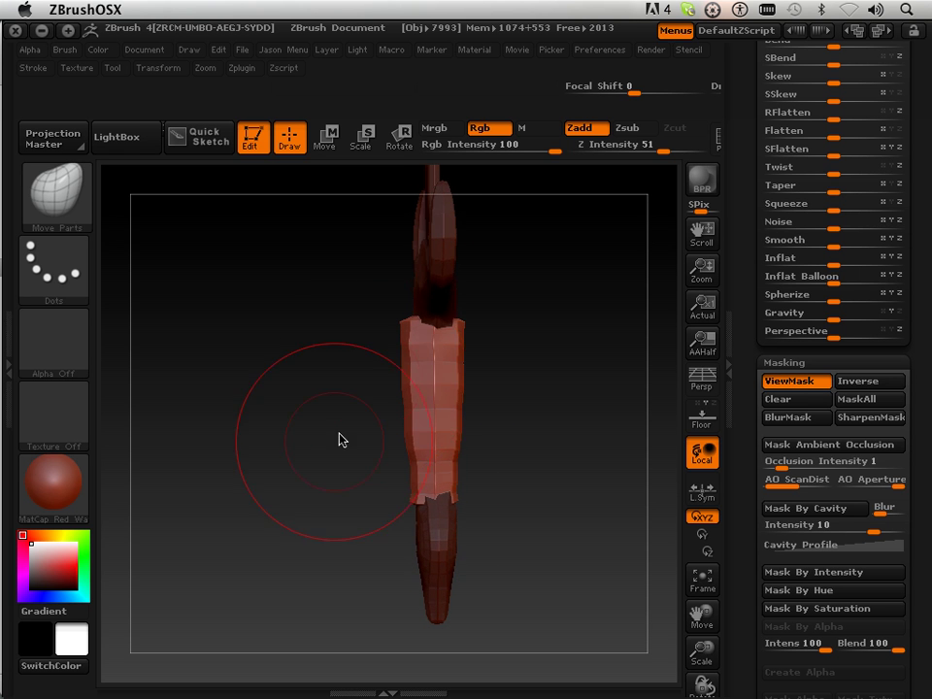
{"action": "left_click_drag", "start_coordinate": [412, 344], "coordinate": [524, 396]}
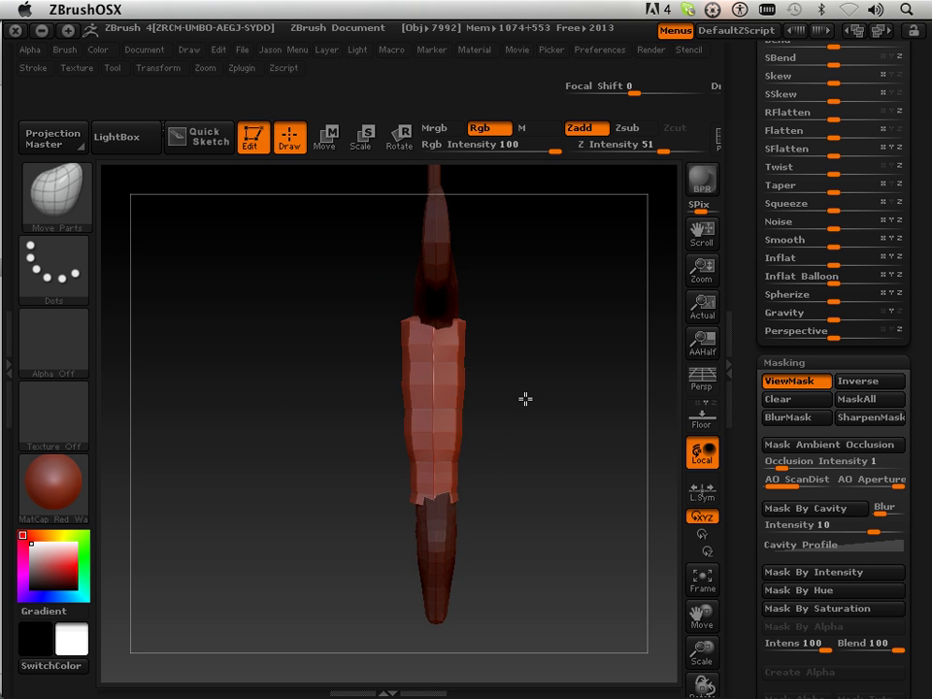
{"action": "left_click", "coordinate": [335, 147]}
{"action": "left_click_drag", "start_coordinate": [429, 497], "coordinate": [436, 331]}
{"action": "left_click_drag", "start_coordinate": [547, 448], "coordinate": [546, 451]}
{"action": "left_click_drag", "start_coordinate": [438, 421], "coordinate": [438, 422]}
{"action": "key", "text": "super+z"}
- Deactivate symmetry and shift the grip sideways with Transpose Move to centre it on the crossguard and pommel
{"action": "left_click", "coordinate": [167, 71]}
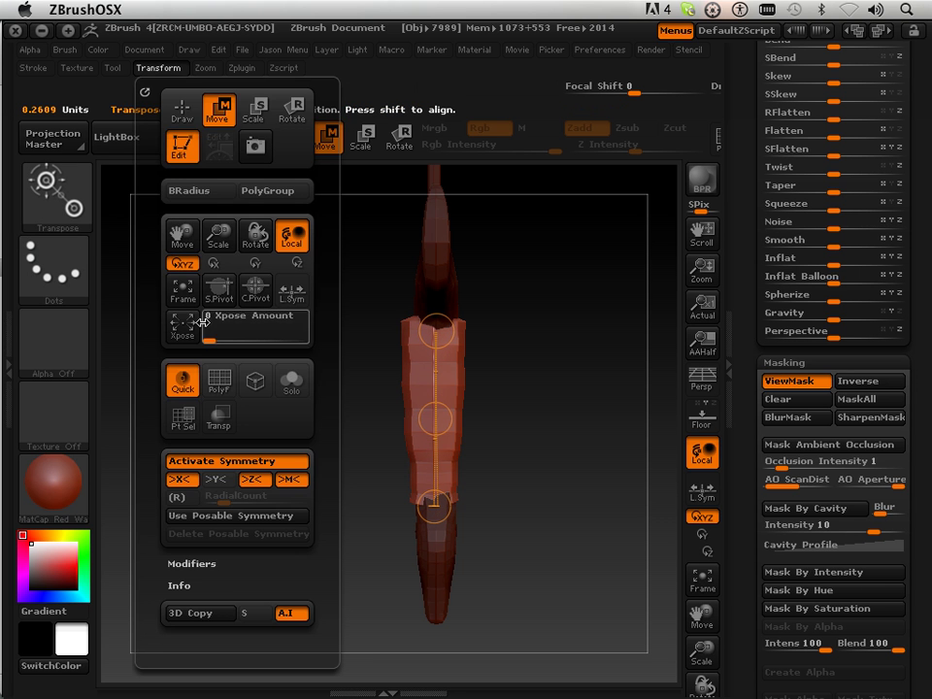
{"action": "left_click", "coordinate": [208, 520]}
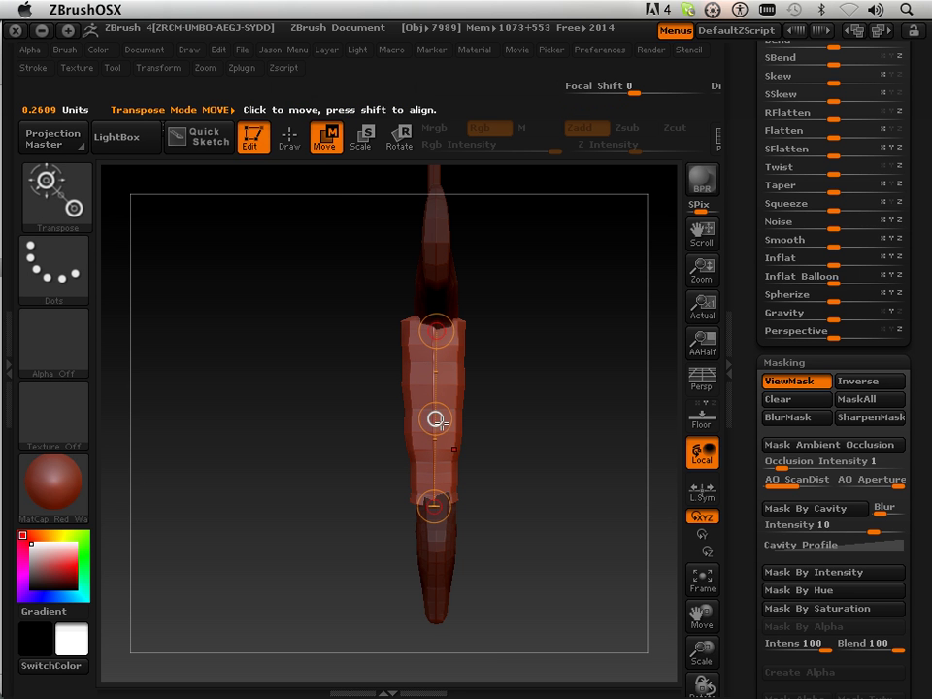
{"action": "left_click_drag", "start_coordinate": [435, 420], "coordinate": [435, 420]}
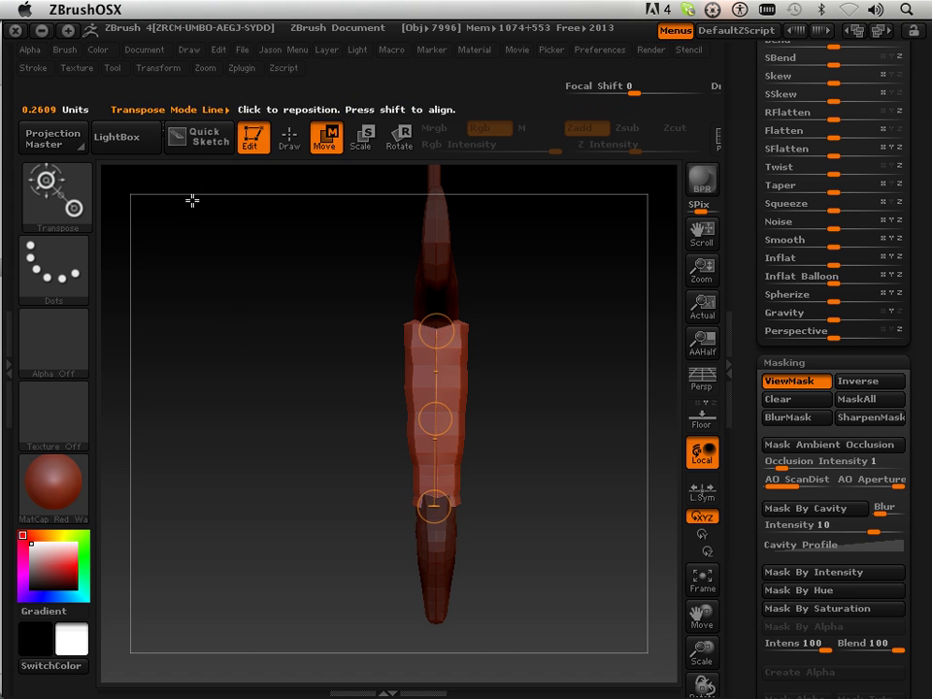
- Return to Draw mode with the Move Parts brush and reactivate symmetry
{"action": "left_click", "coordinate": [290, 139]}
{"action": "left_click_drag", "start_coordinate": [229, 426], "coordinate": [291, 439]}
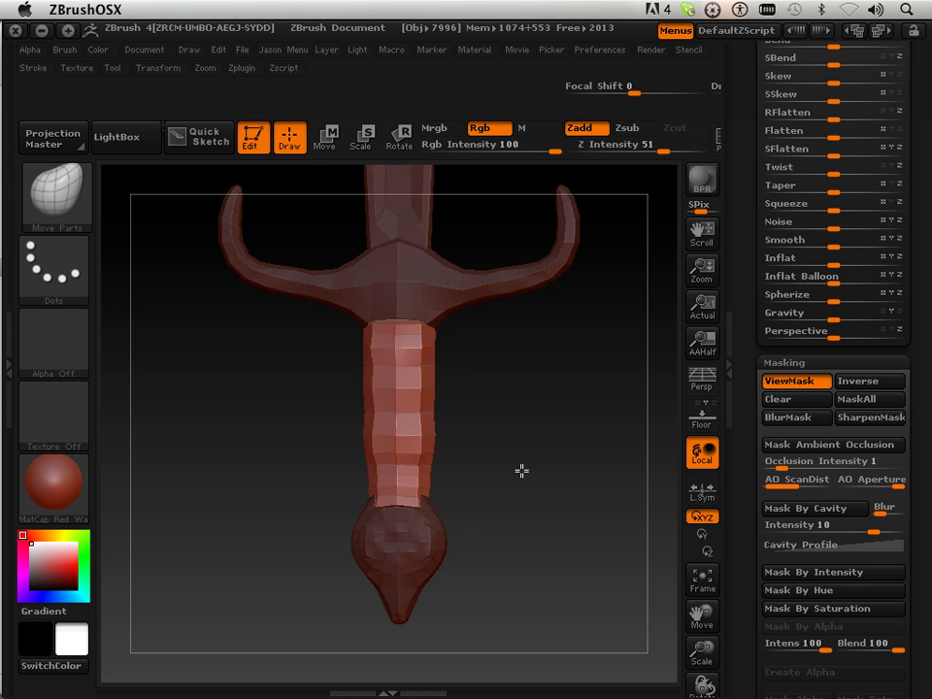
{"action": "left_click_drag", "start_coordinate": [521, 471], "coordinate": [440, 462]}
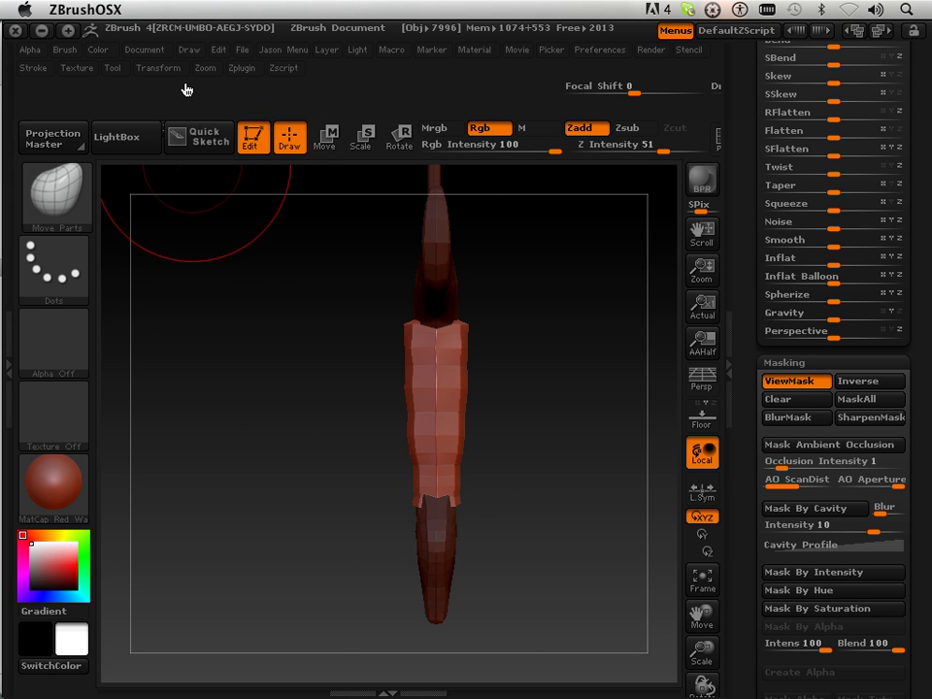
{"action": "left_click", "coordinate": [158, 68]}
{"action": "left_click", "coordinate": [221, 461]}
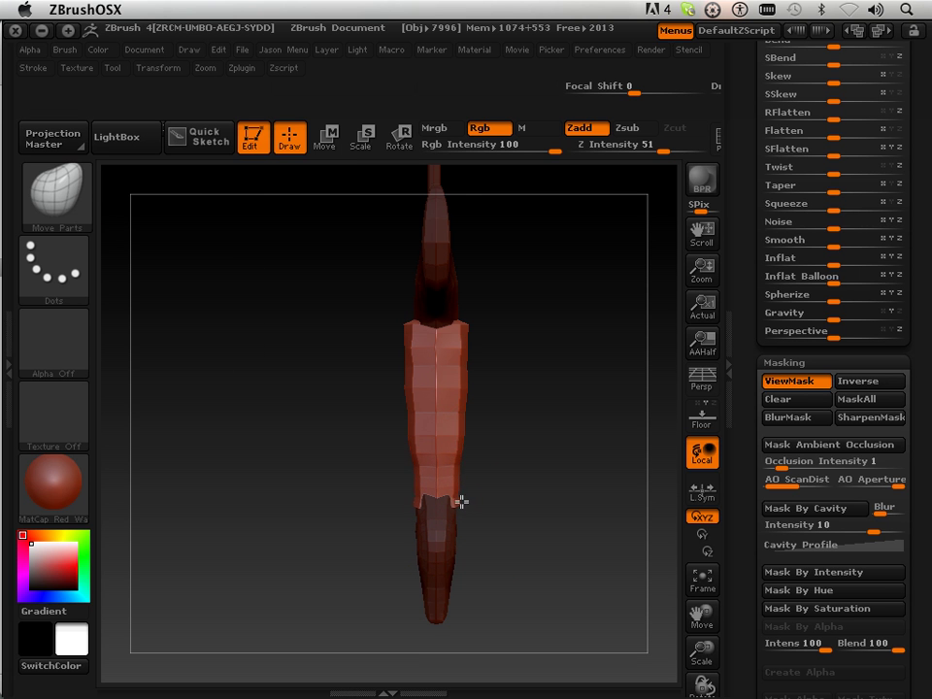
- Slim the grip's thickness in side view and adjust its ends against the crossguard and pommel with Move Parts
{"action": "left_click_drag", "start_coordinate": [472, 405], "coordinate": [468, 406]}
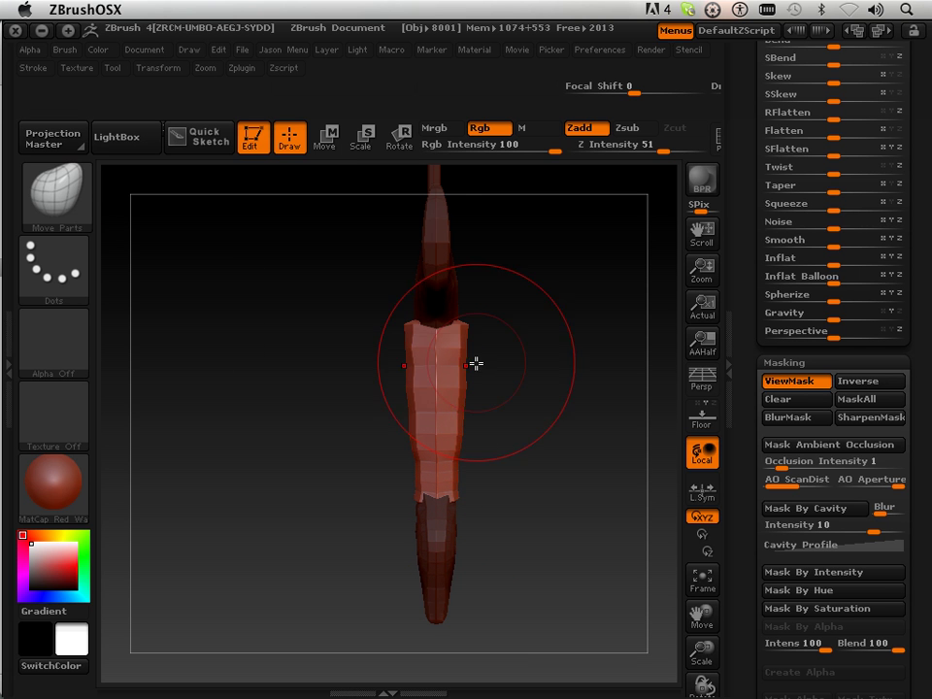
{"action": "left_click_drag", "start_coordinate": [475, 364], "coordinate": [466, 324]}
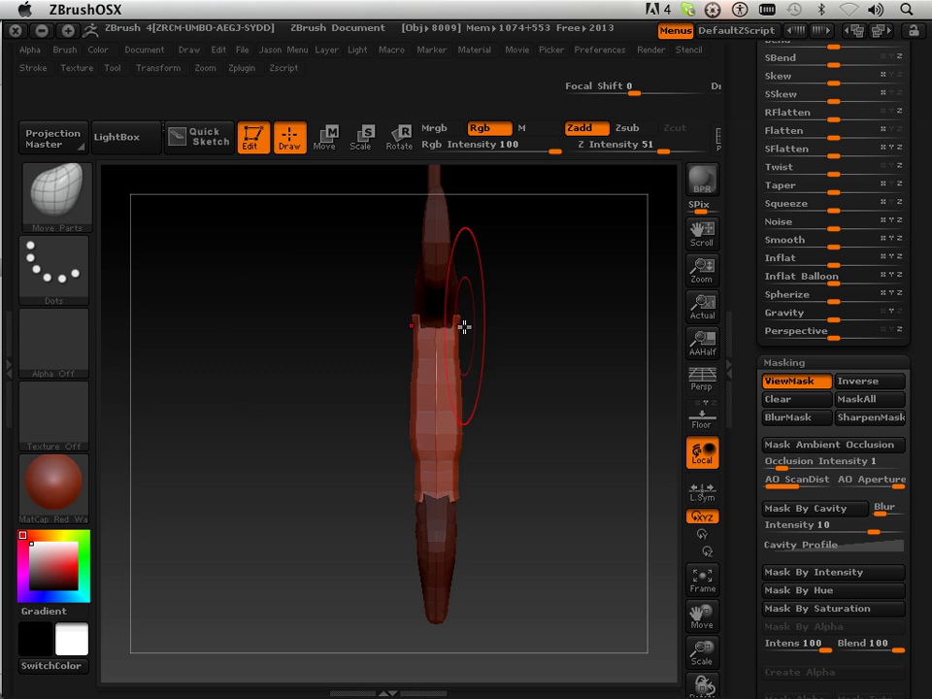
{"action": "left_click_drag", "start_coordinate": [245, 367], "coordinate": [336, 374]}
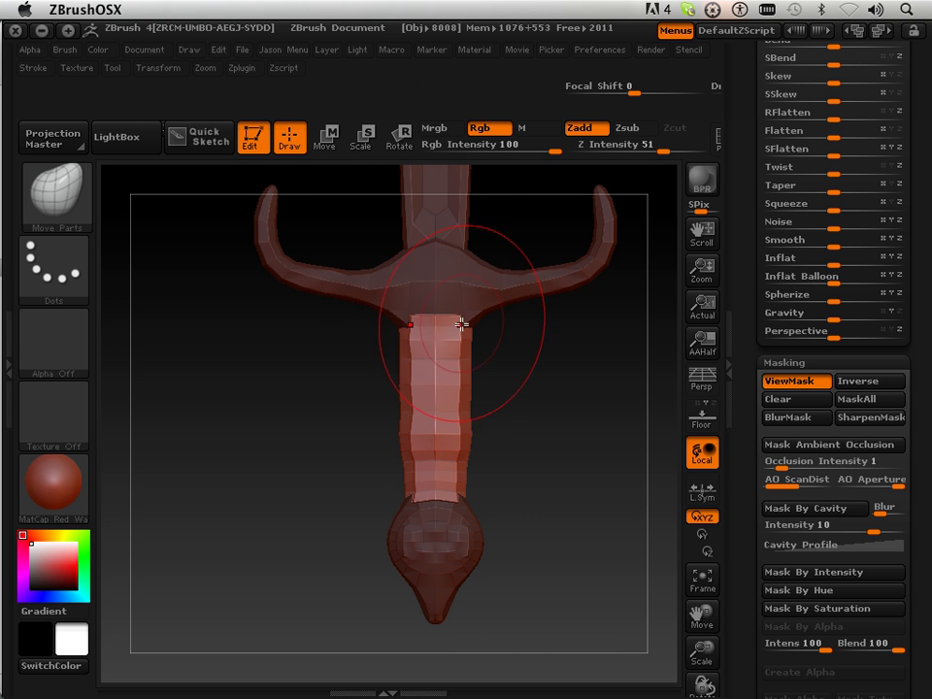
{"action": "mouse_move", "coordinate": [526, 395]}
{"action": "left_mouse_down"}
{"action": "mouse_move", "coordinate": [452, 395]}
{"action": "mouse_move", "coordinate": [486, 495]}
{"action": "mouse_move", "coordinate": [378, 483]}
{"action": "mouse_move", "coordinate": [423, 496]}
{"action": "left_mouse_up"}
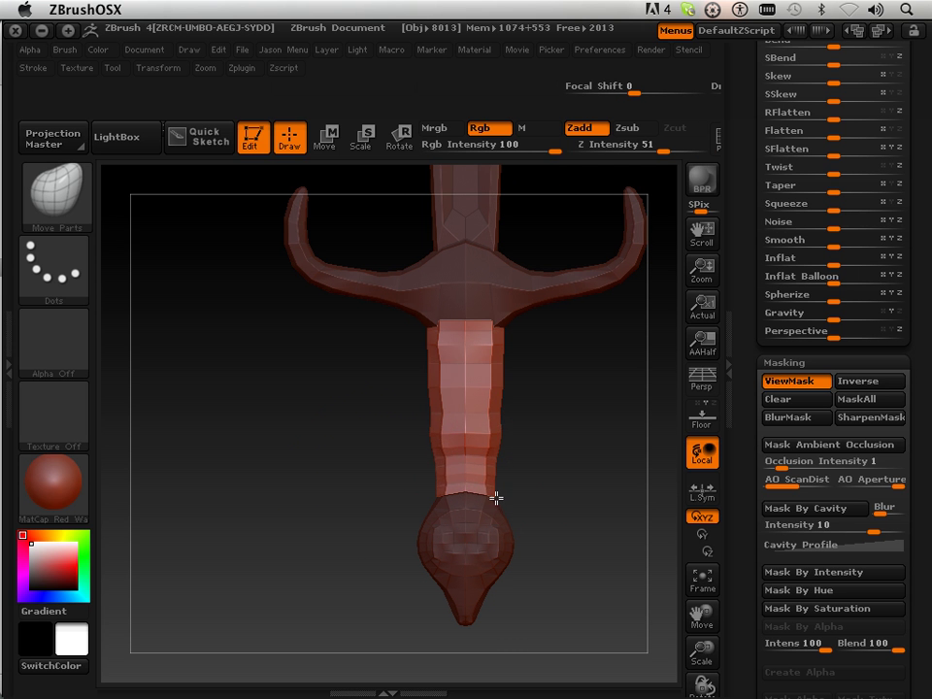
{"action": "left_click_drag", "start_coordinate": [493, 498], "coordinate": [499, 406]}
- Raise the sword's subdivision level to 4
{"action": "left_click_drag", "start_coordinate": [750, 362], "coordinate": [764, 147]}
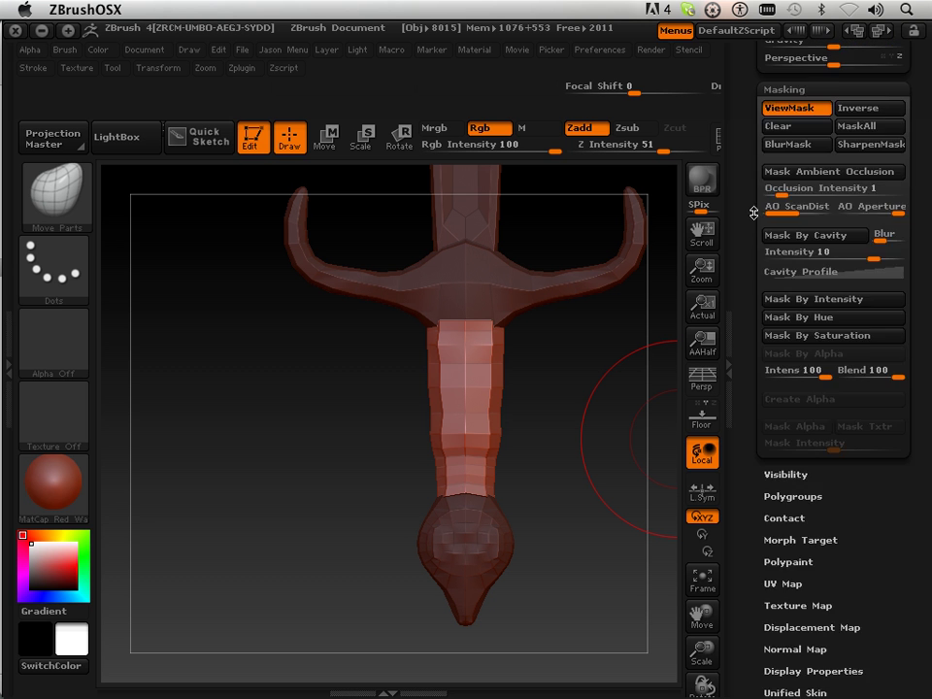
{"action": "left_click_drag", "start_coordinate": [753, 212], "coordinate": [730, 543]}
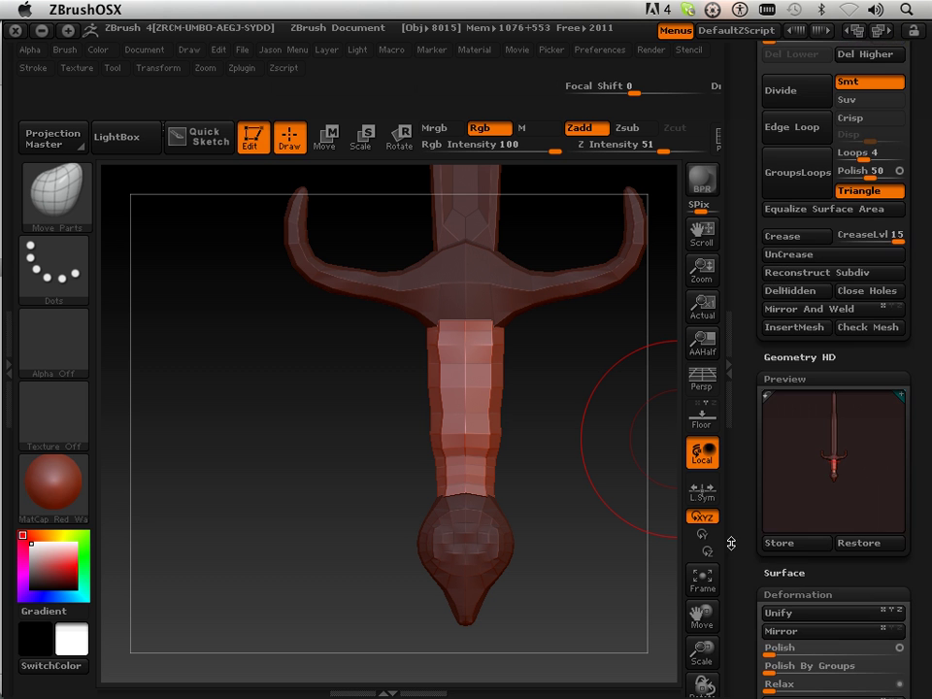
{"action": "scroll", "coordinate": [754, 224], "scroll_direction": "up", "scroll_amount": 3}
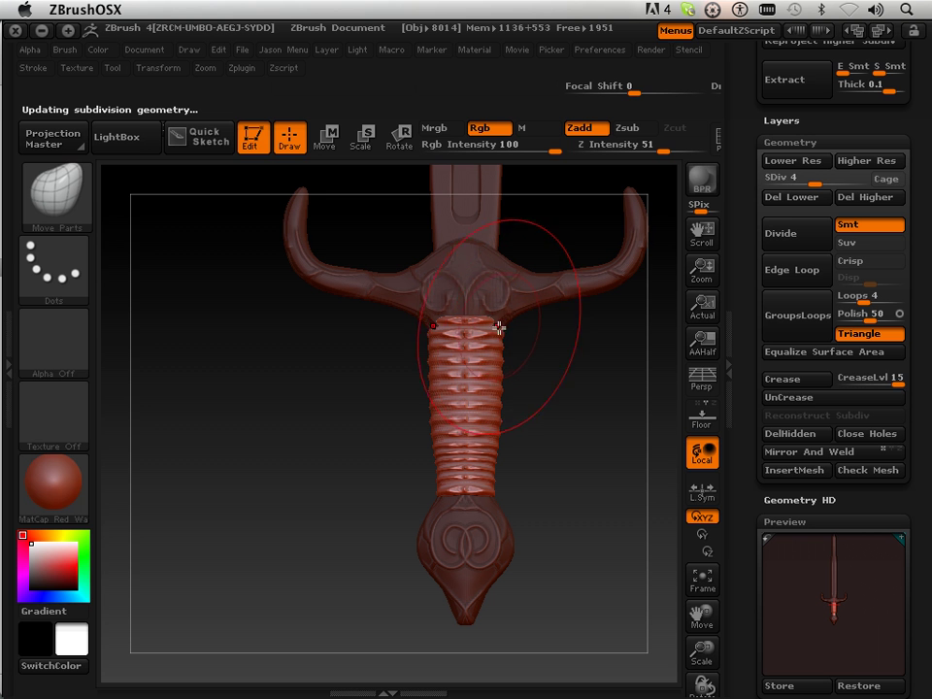
- Lower the grip's upper end slightly where it meets the crossguard, and clear the sword's mask
{"action": "left_click_drag", "start_coordinate": [497, 323], "coordinate": [498, 331]}
{"action": "mouse_move", "coordinate": [553, 367]}
{"action": "left_mouse_down"}
{"action": "mouse_move", "coordinate": [477, 368]}
{"action": "mouse_move", "coordinate": [560, 375]}
{"action": "mouse_move", "coordinate": [553, 380]}
{"action": "left_mouse_up"}
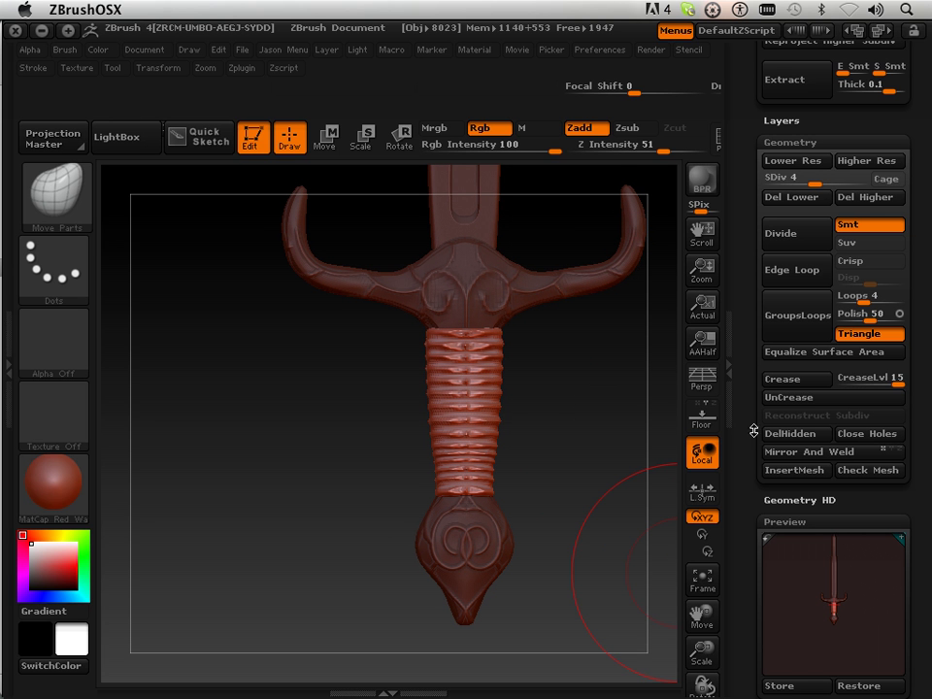
{"action": "left_click_drag", "start_coordinate": [739, 497], "coordinate": [753, 279]}
{"action": "left_click", "coordinate": [782, 341]}
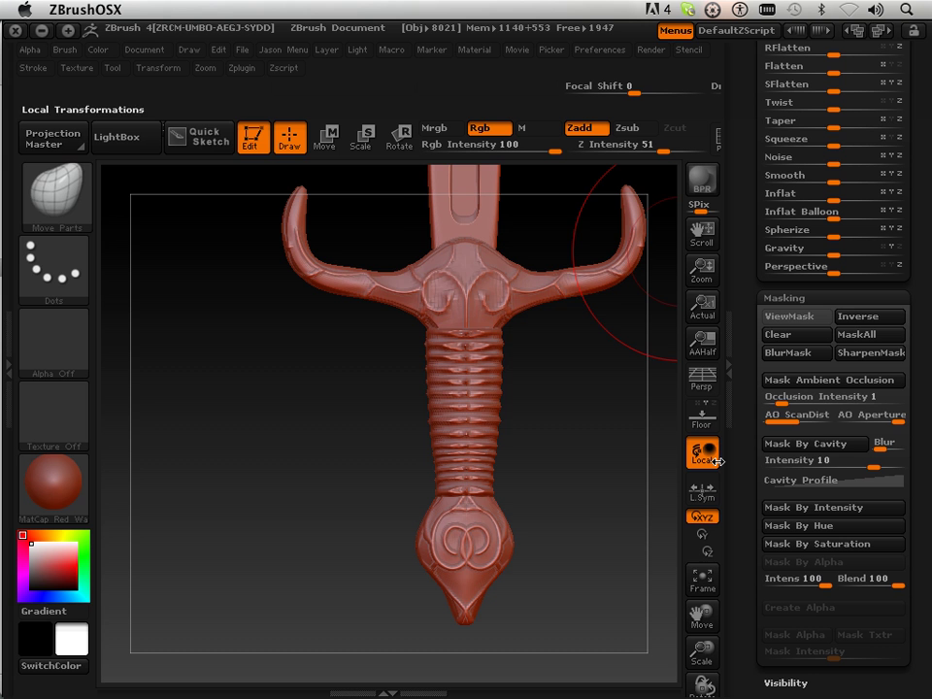
{"action": "left_click", "coordinate": [495, 202], "text": "ctrl+shift"}
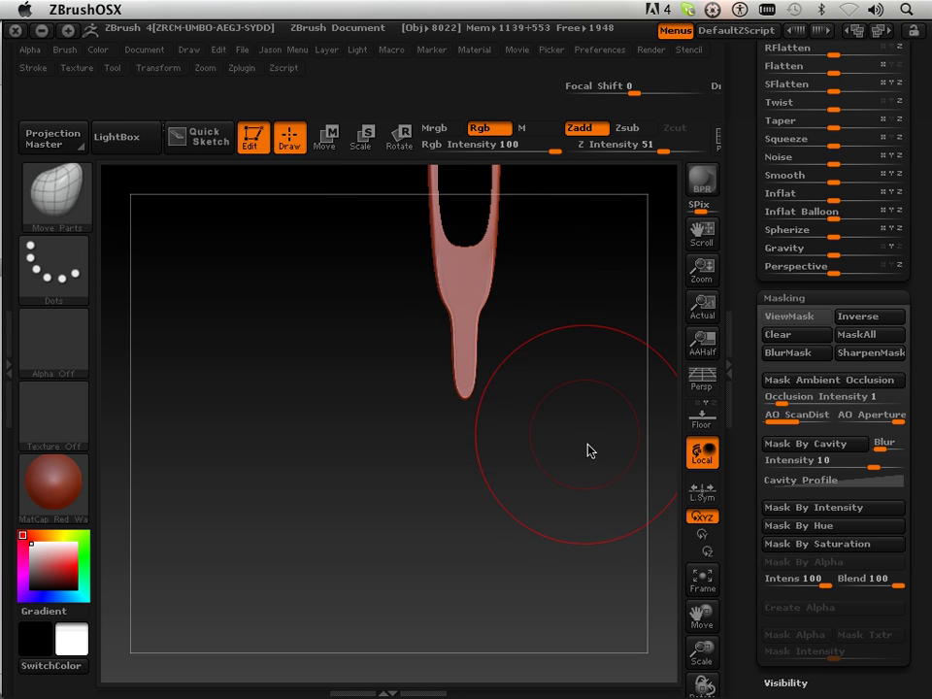
{"action": "left_click", "coordinate": [593, 484], "text": "ctrl+shift"}
{"action": "left_click", "coordinate": [495, 233], "text": "ctrl+shift"}
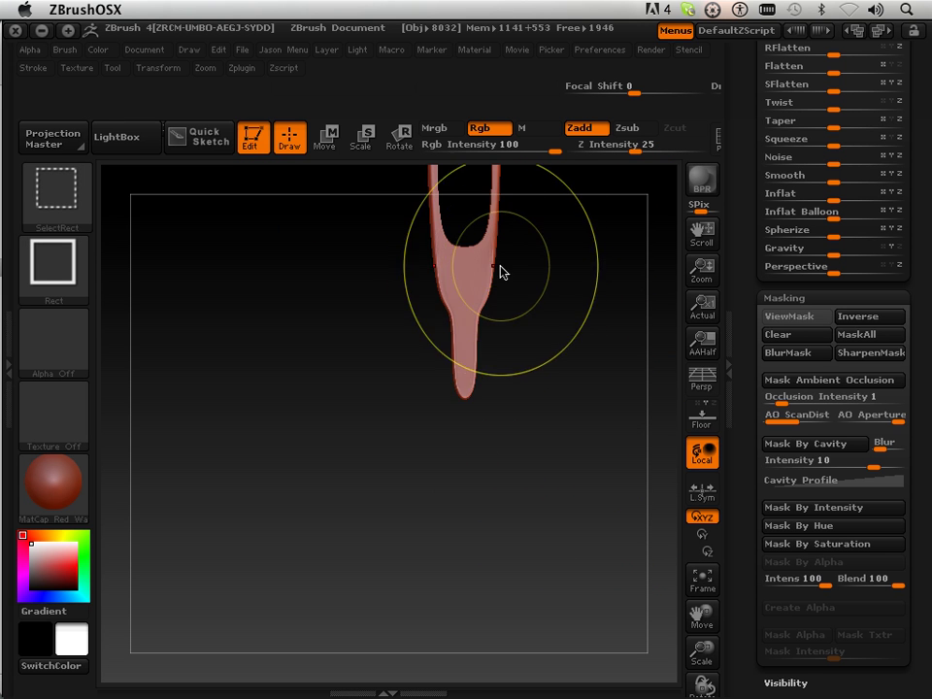
{"action": "left_click", "coordinate": [497, 271], "text": "ctrl+shift"}
{"action": "left_click", "coordinate": [546, 441], "text": "ctrl+shift"}
{"action": "left_click", "coordinate": [485, 445], "text": "ctrl+shift"}
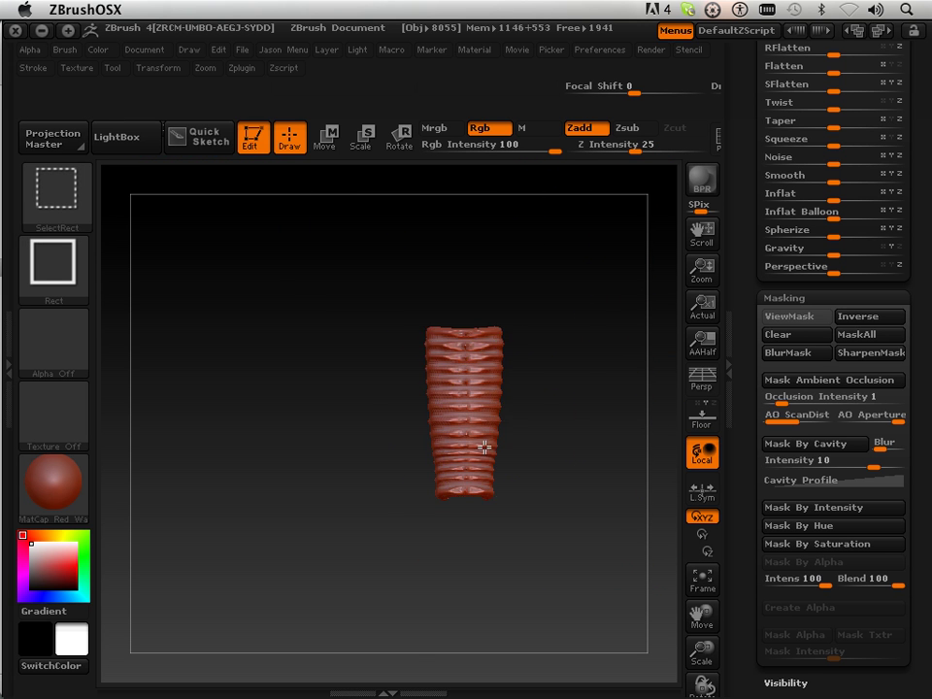
{"action": "left_click", "coordinate": [518, 314], "text": "ctrl+shift"}
{"action": "left_click", "coordinate": [521, 305], "text": "ctrl+shift"}
{"action": "left_click", "coordinate": [553, 427], "text": "ctrl+shift"}
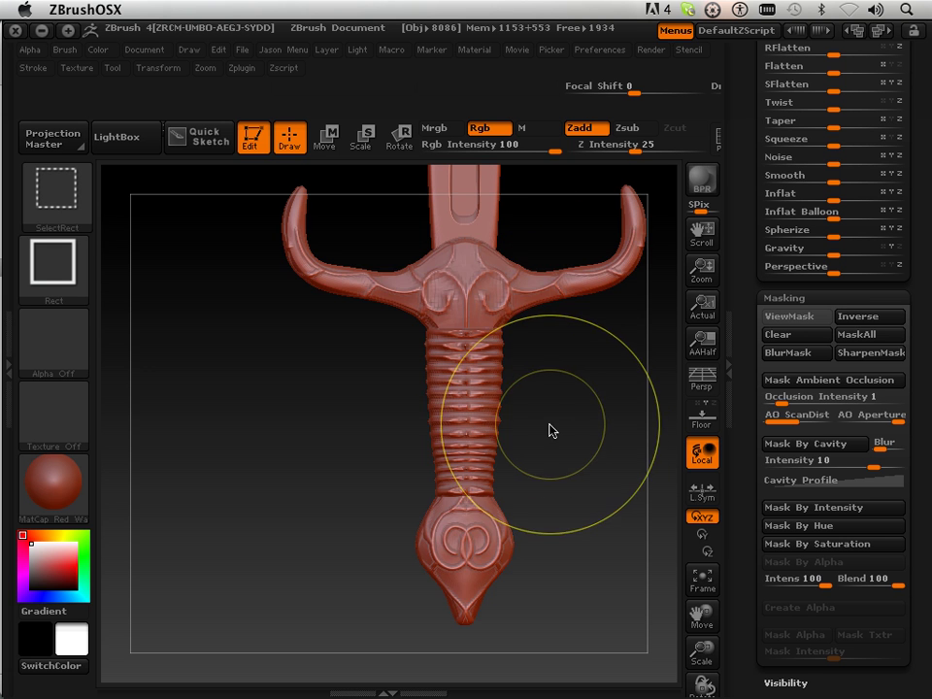
- Hide the grip, crossguard and pommel polygroups so that only the blade stays visible
{"action": "left_click", "coordinate": [492, 421], "text": "ctrl+shift"}
{"action": "left_click", "coordinate": [492, 421], "text": "ctrl+shift"}
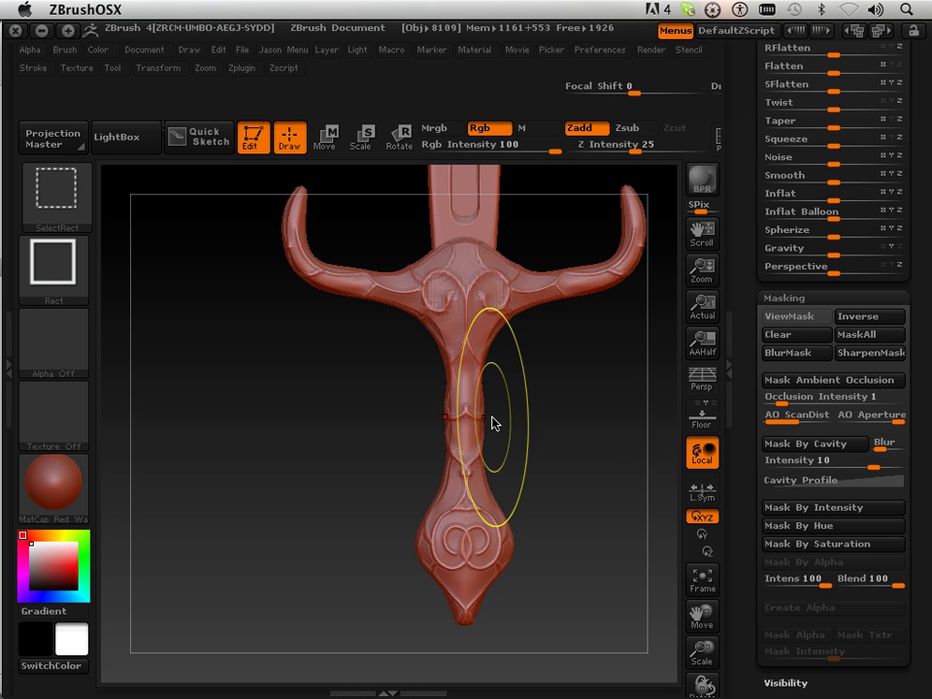
{"action": "left_click", "coordinate": [561, 295], "text": "ctrl+shift"}
{"action": "left_click", "coordinate": [471, 500], "text": "ctrl+shift"}
{"action": "left_click", "coordinate": [472, 324], "text": "ctrl+shift"}
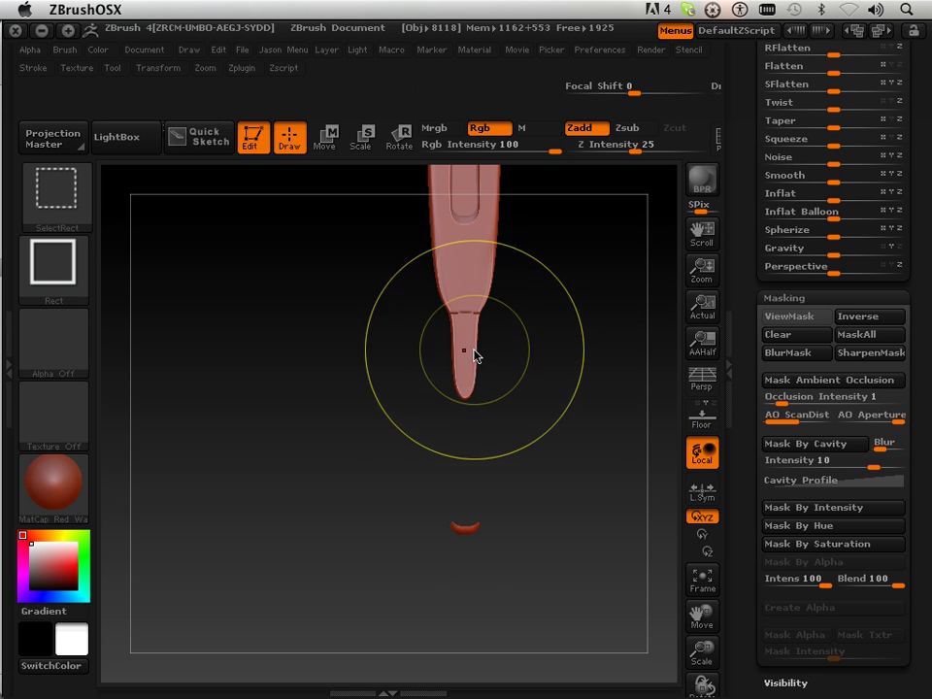
{"action": "left_click", "coordinate": [460, 526], "text": "ctrl+shift"}
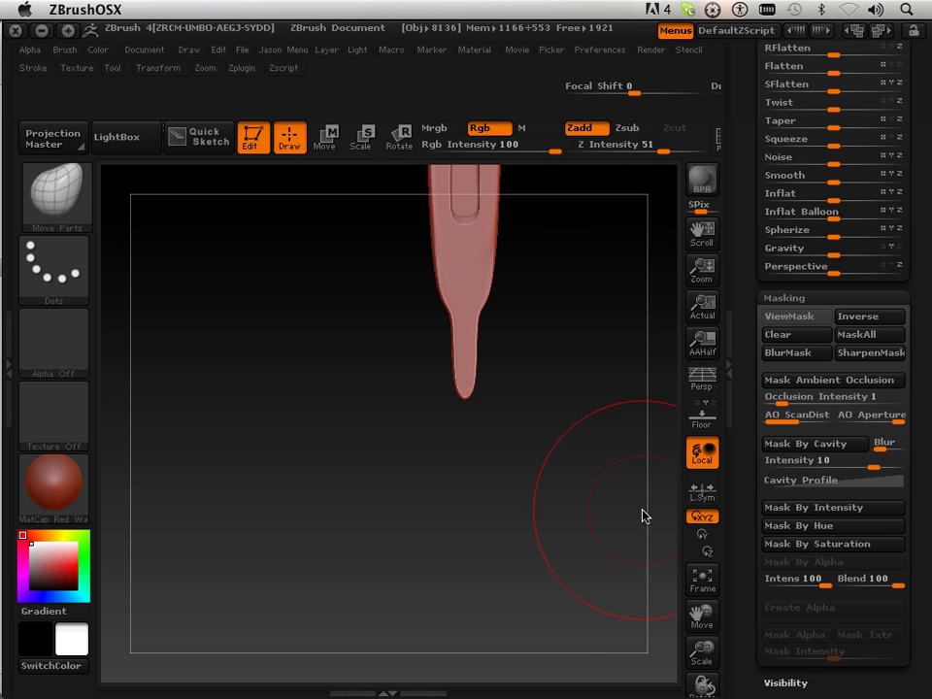
- Mask the isolated blade, bring back the rest of the sword, and invert the mask to leave only the blade editable
{"action": "left_click_drag", "start_coordinate": [703, 614], "coordinate": [678, 624]}
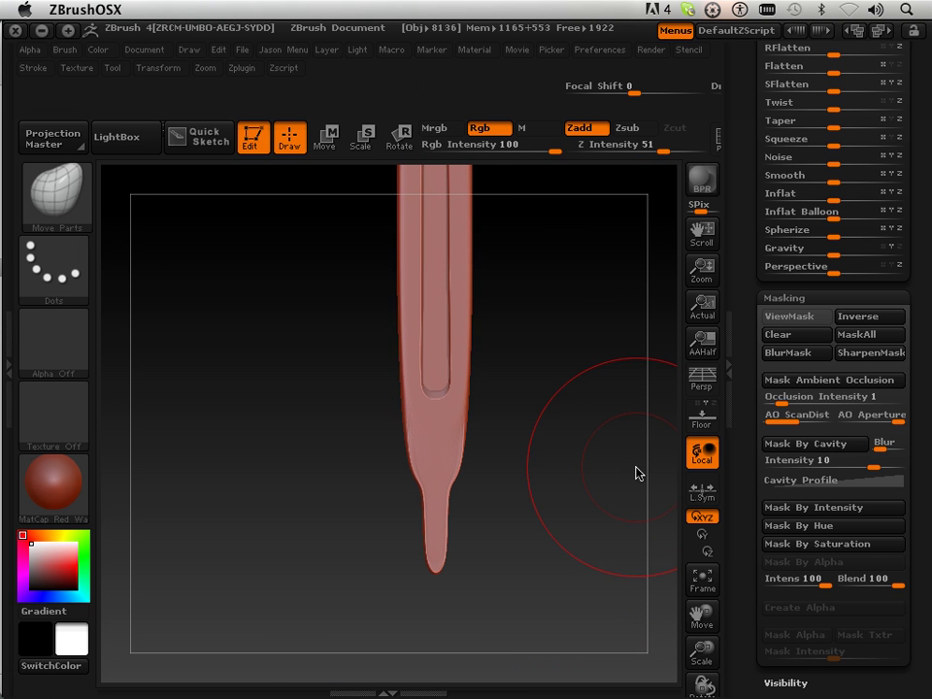
{"action": "left_click_drag", "start_coordinate": [637, 469], "coordinate": [620, 468]}
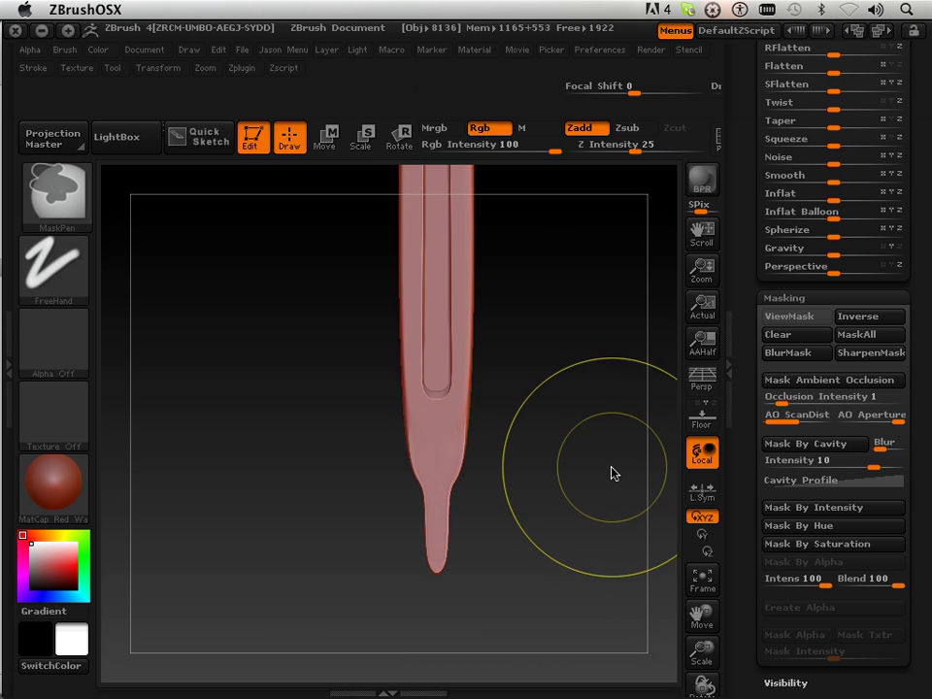
{"action": "left_click", "coordinate": [607, 475], "text": "ctrl"}
{"action": "left_click", "coordinate": [601, 487], "text": "ctrl+shift"}
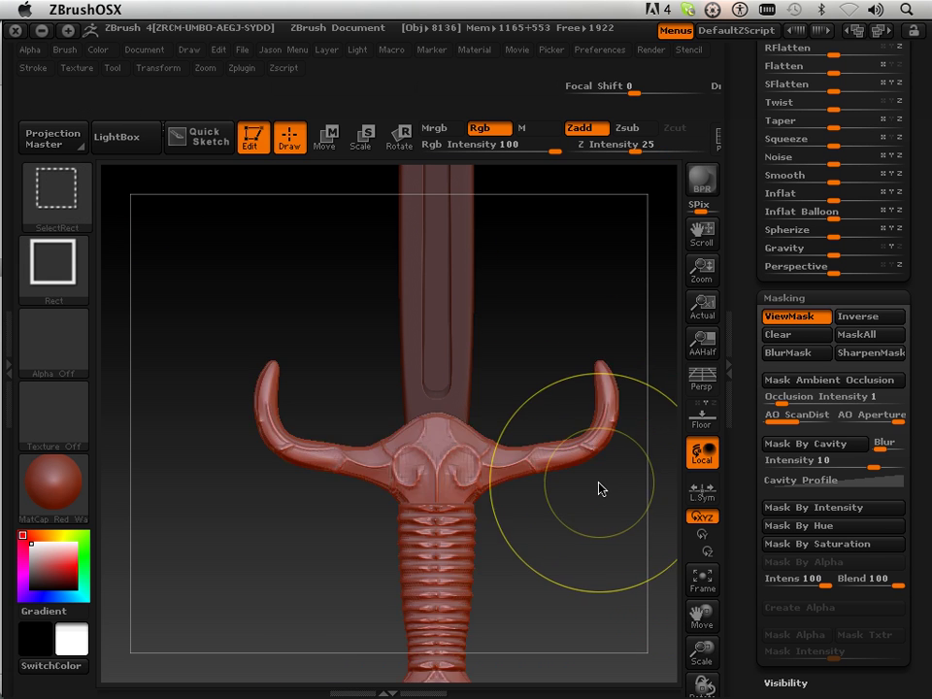
{"action": "left_click", "coordinate": [867, 316]}
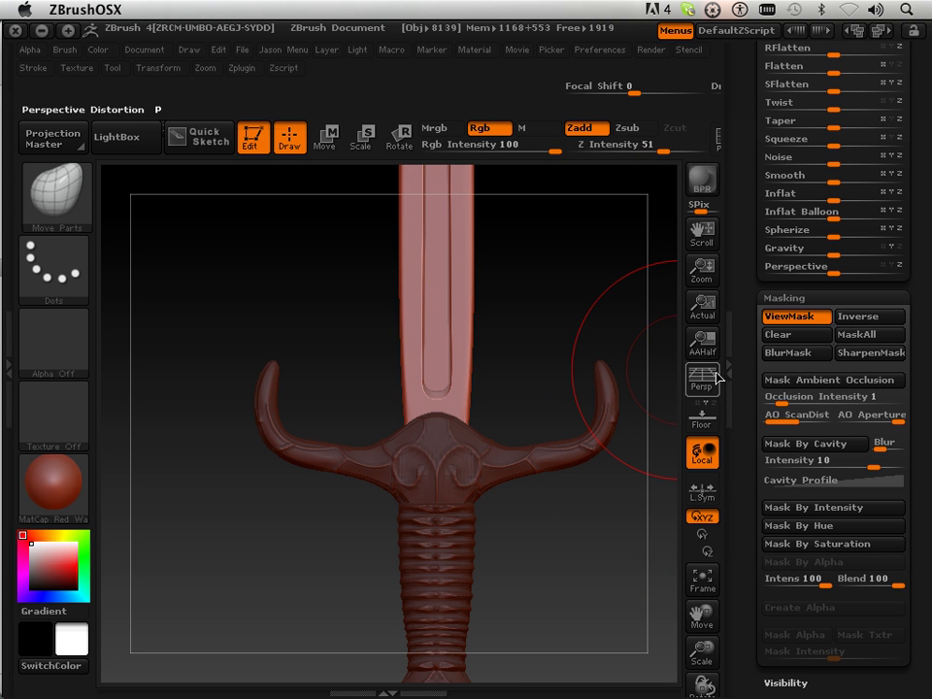
- Lower the sword's subdivision level to 1
{"action": "scroll", "coordinate": [757, 436], "scroll_direction": "down", "scroll_amount": 5}
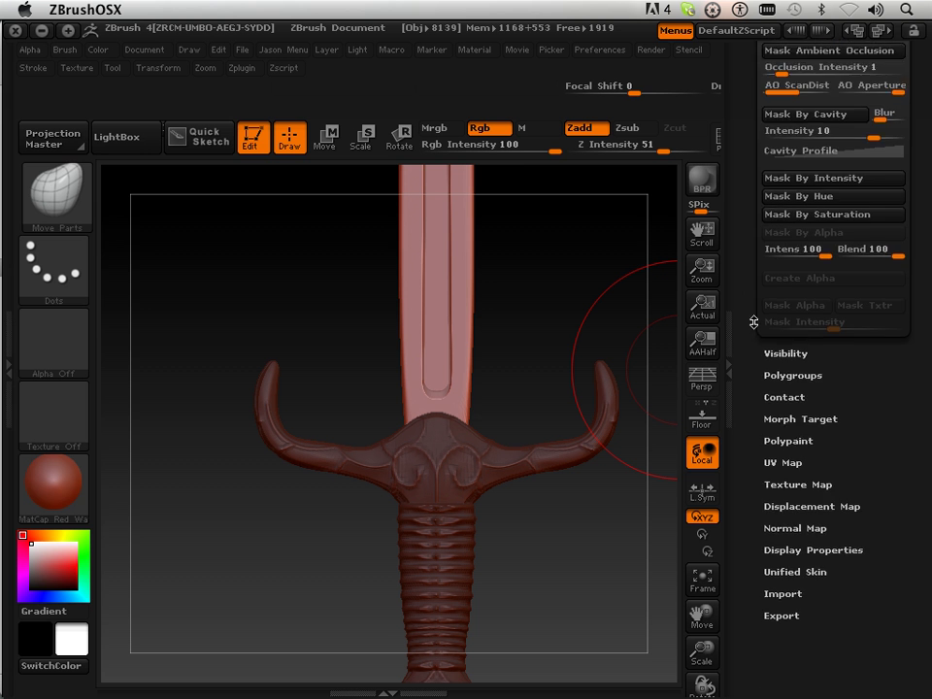
{"action": "scroll", "coordinate": [752, 439], "scroll_direction": "up", "scroll_amount": 5}
{"action": "scroll", "coordinate": [747, 439], "scroll_direction": "up", "scroll_amount": 10}
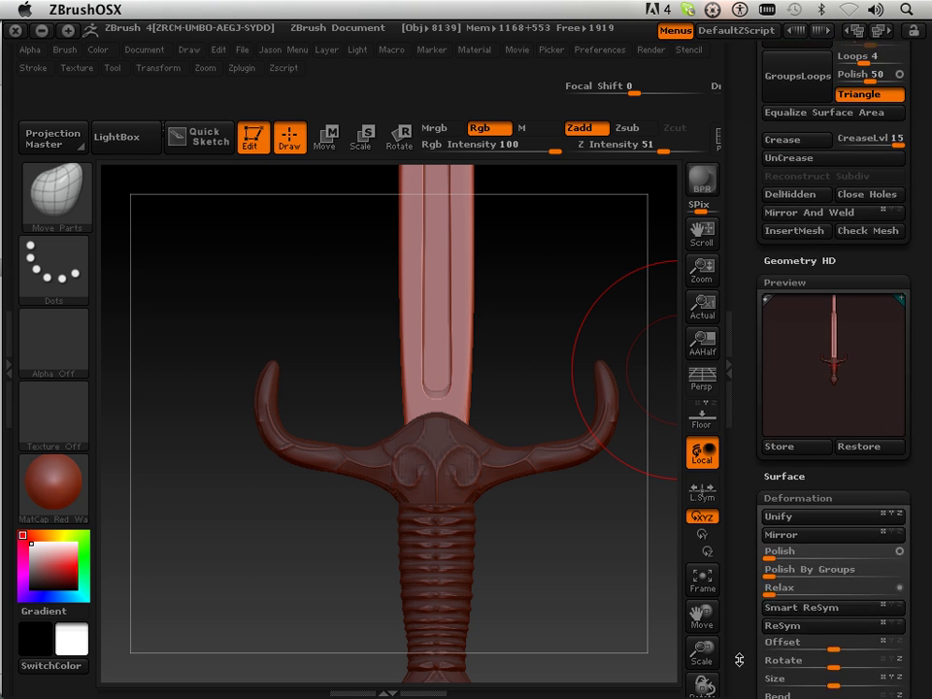
{"action": "scroll", "coordinate": [762, 264], "scroll_direction": "up", "scroll_amount": 8}
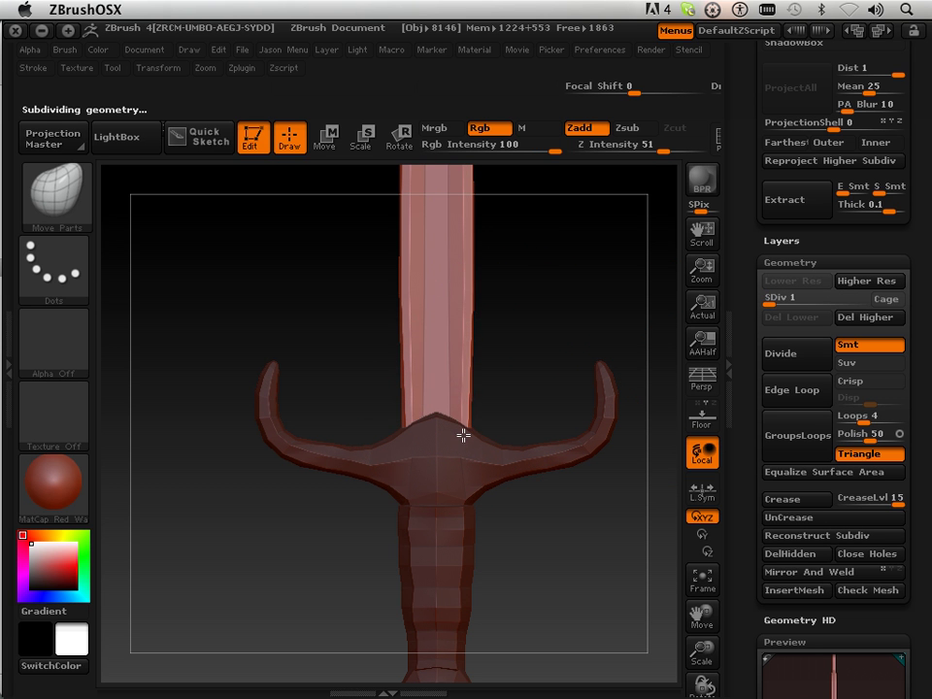
- Adjust the base of the blade at the crossguard with Move Parts, and raise the subdivision level to 7
{"action": "mouse_move", "coordinate": [506, 419]}
{"action": "left_mouse_down"}
{"action": "mouse_move", "coordinate": [529, 414]}
{"action": "mouse_move", "coordinate": [576, 454]}
{"action": "mouse_move", "coordinate": [562, 364]}
{"action": "mouse_move", "coordinate": [550, 369]}
{"action": "left_mouse_up"}
{"action": "left_click_drag", "start_coordinate": [779, 300], "coordinate": [786, 305]}
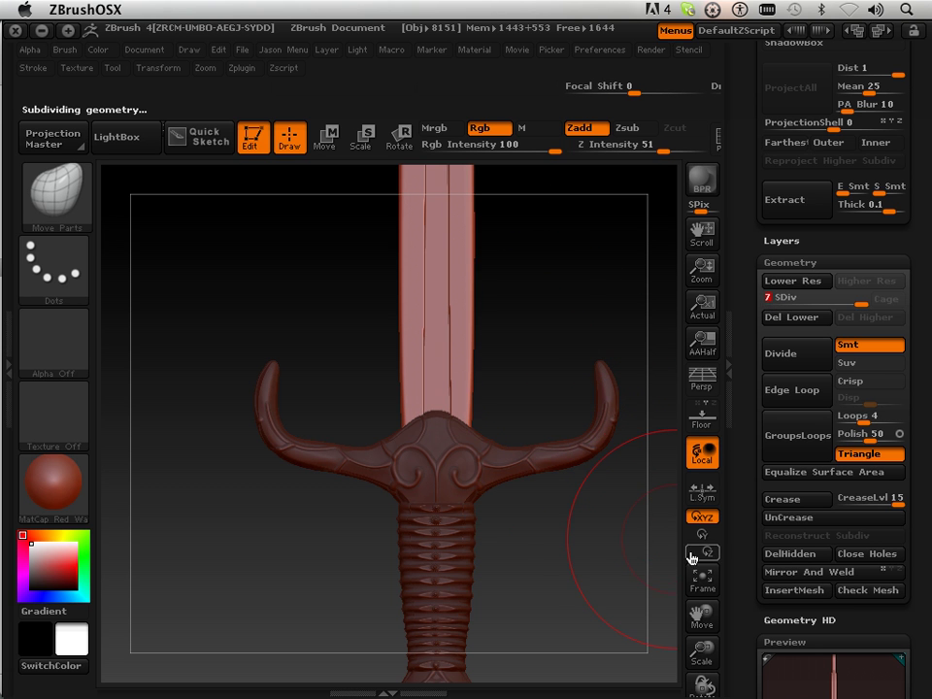
- Inspect the sword's overall proportions and examine the blade, crossguard, grip and pommel up close at subdivision level 7
{"action": "left_click_drag", "start_coordinate": [701, 655], "coordinate": [704, 696]}
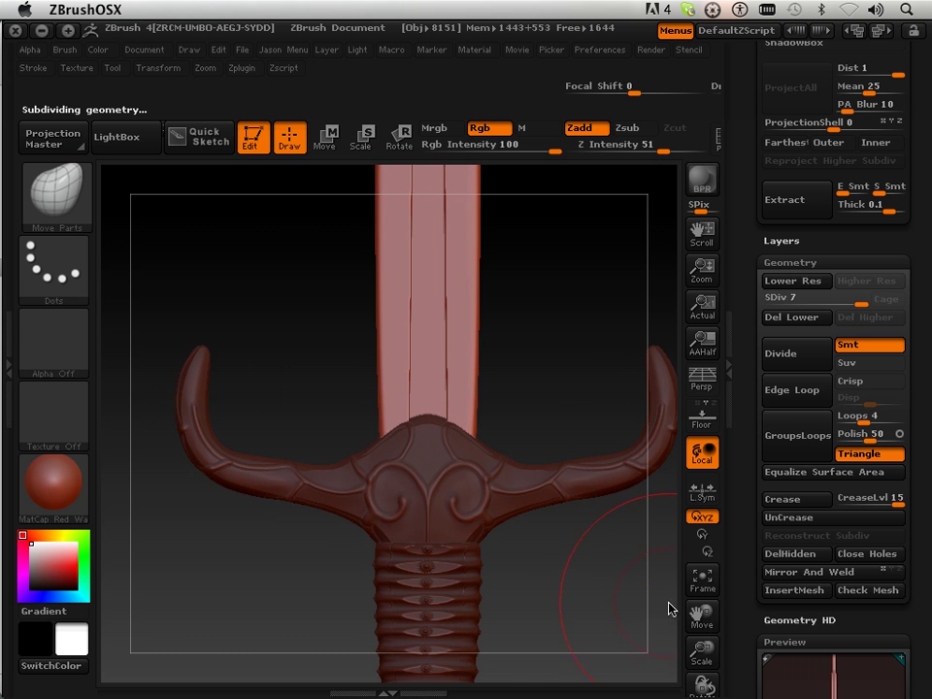
{"action": "left_click_drag", "start_coordinate": [703, 653], "coordinate": [692, 404]}
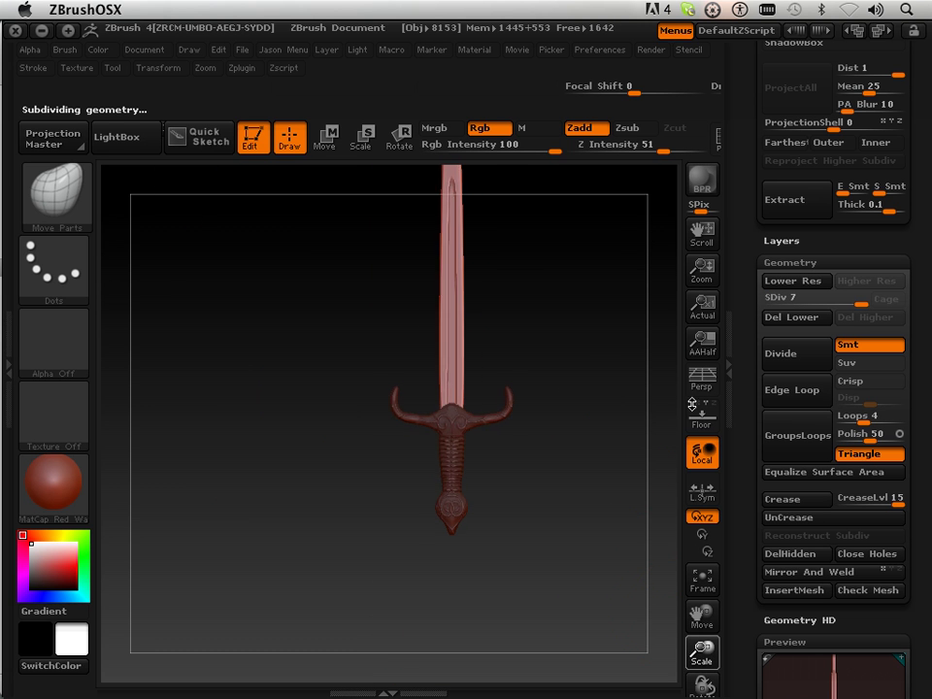
{"action": "left_click_drag", "start_coordinate": [539, 462], "coordinate": [670, 464]}
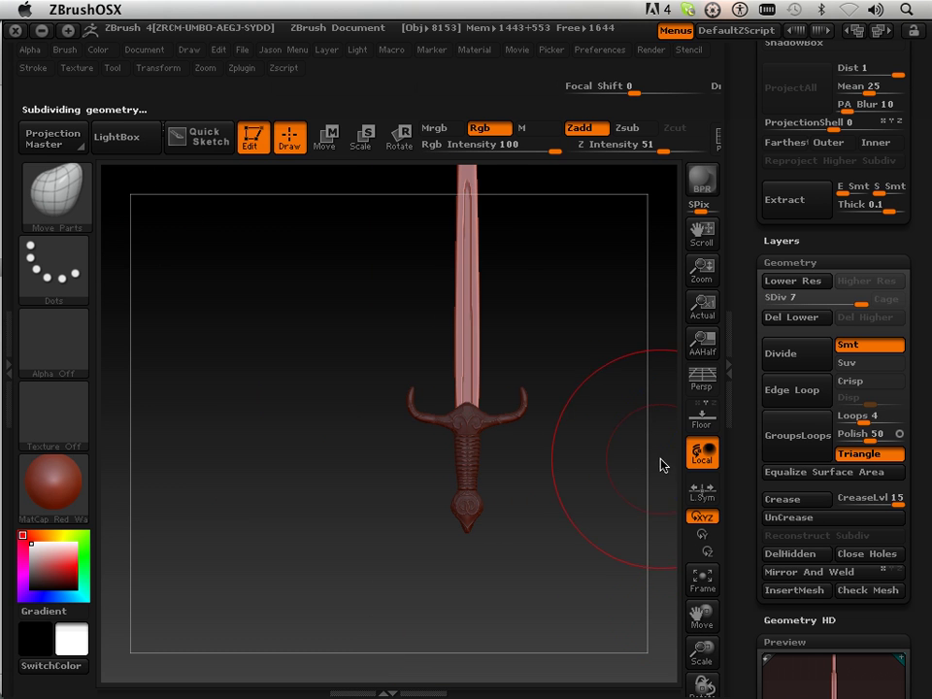
{"action": "left_click_drag", "start_coordinate": [626, 408], "coordinate": [699, 688]}
{"action": "key", "text": "f"}
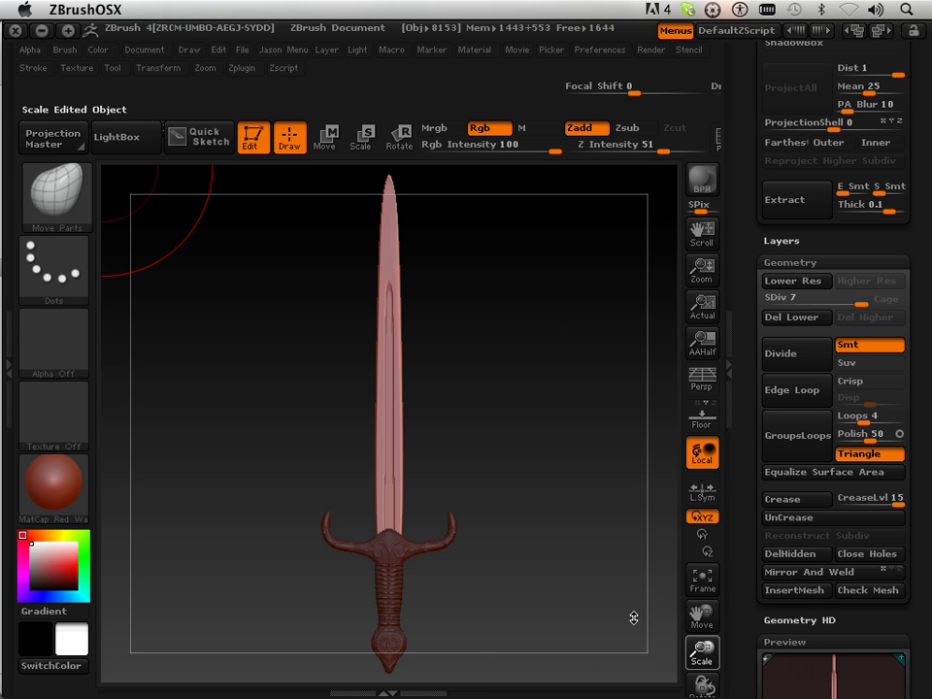
{"action": "left_click_drag", "start_coordinate": [706, 626], "coordinate": [729, 518]}
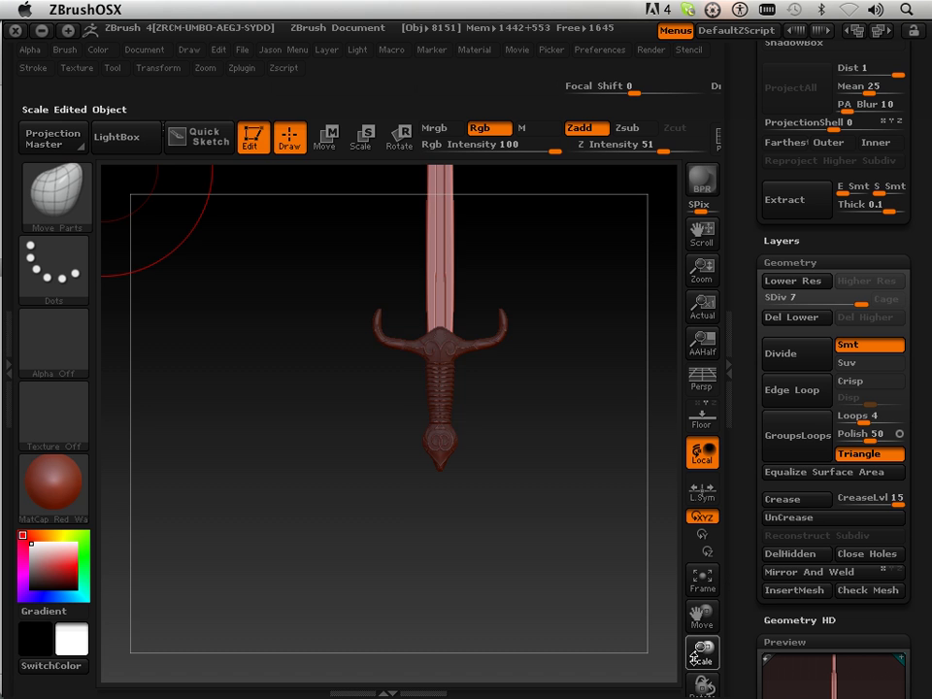
{"action": "key", "text": "f"}
{"action": "left_click_drag", "start_coordinate": [695, 651], "coordinate": [701, 679]}
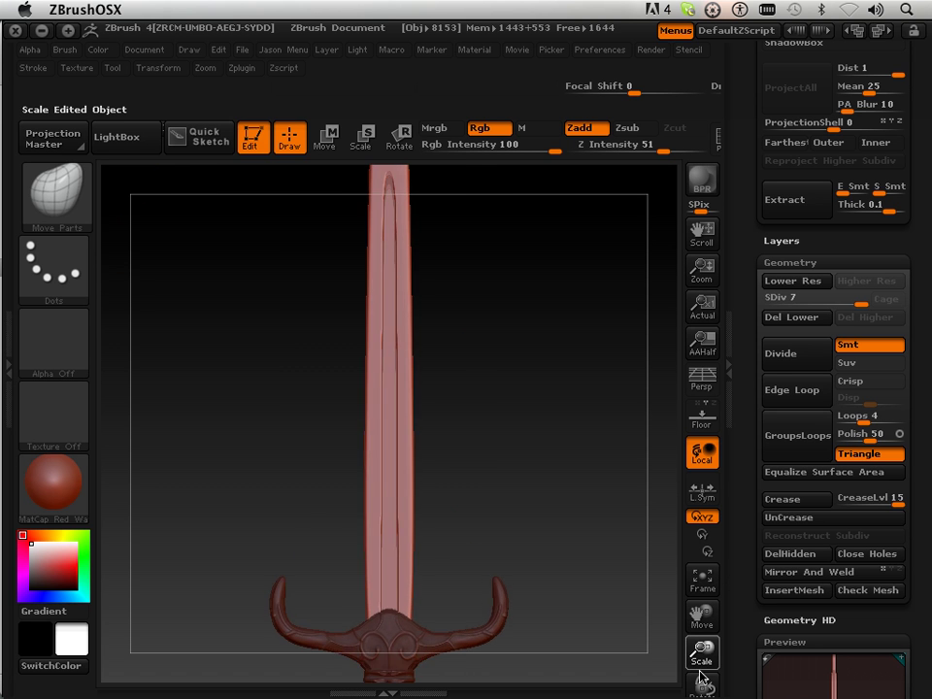
{"action": "key", "text": "f"}
{"action": "left_click_drag", "start_coordinate": [698, 614], "coordinate": [725, 562]}
{"action": "left_click_drag", "start_coordinate": [701, 648], "coordinate": [711, 660]}
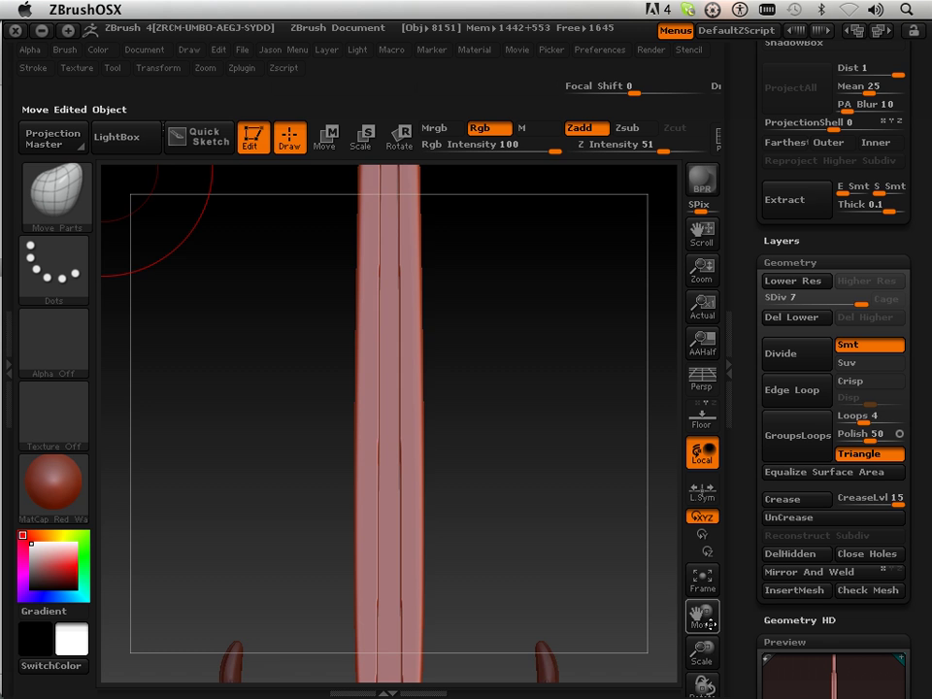
{"action": "left_click_drag", "start_coordinate": [701, 616], "coordinate": [734, 391]}
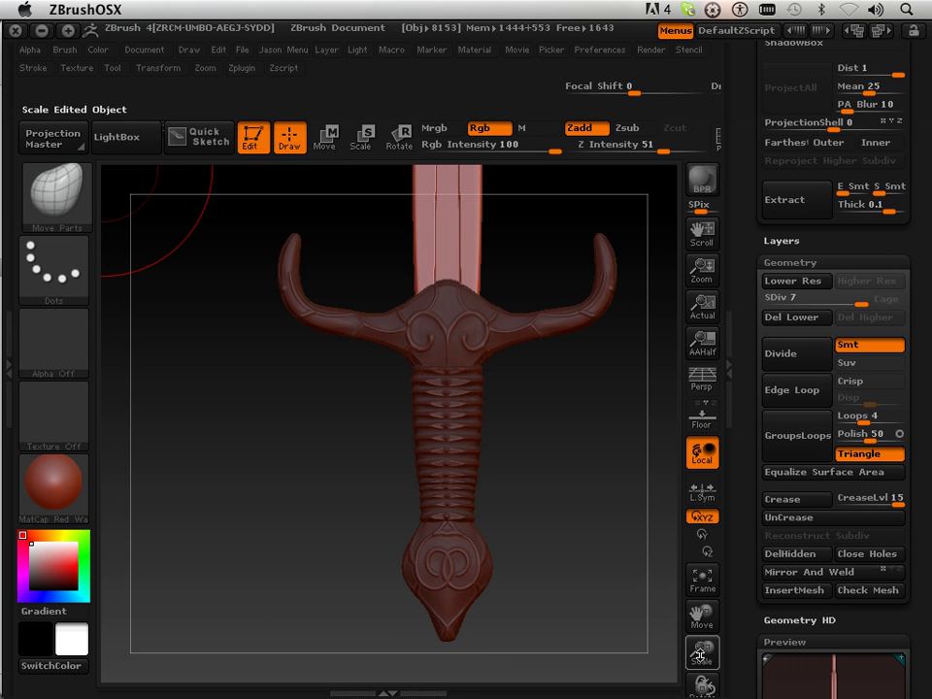
{"action": "left_click_drag", "start_coordinate": [700, 655], "coordinate": [589, 511]}
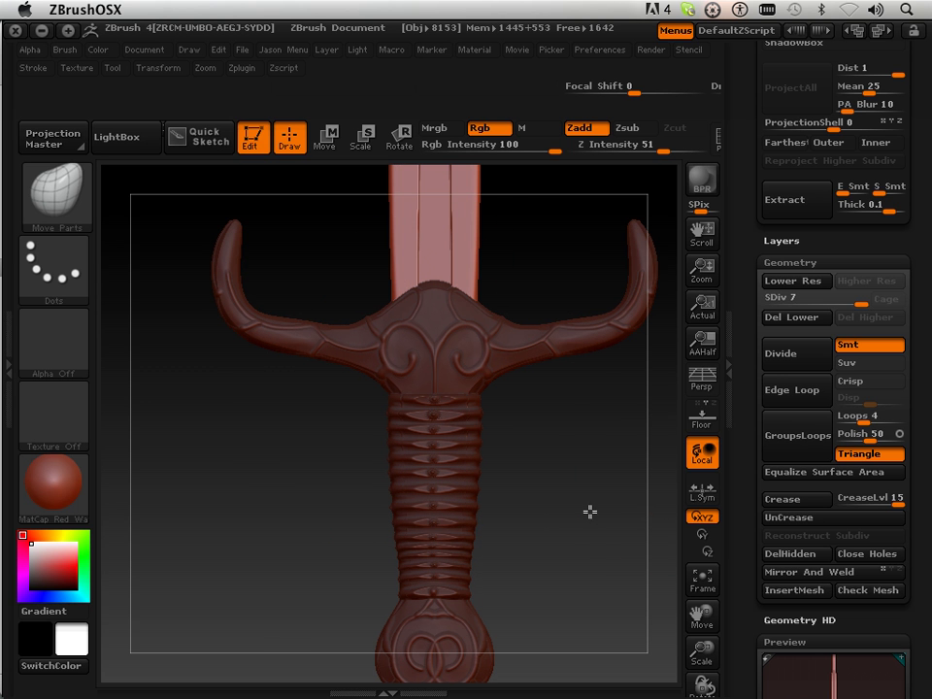
- Clear the mask from the sword
{"action": "left_click", "coordinate": [836, 301]}
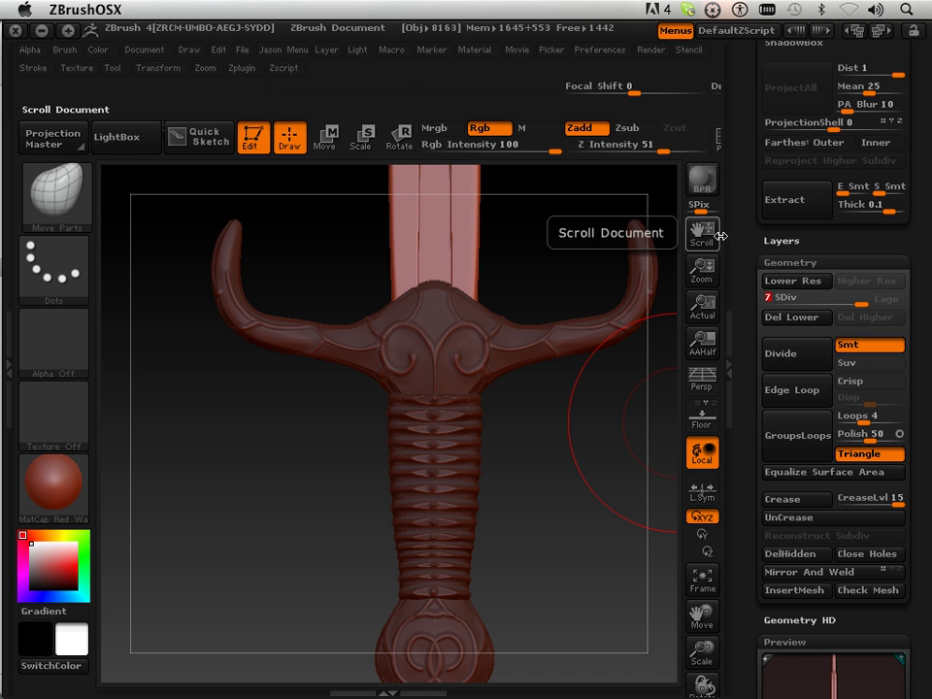
{"action": "left_click_drag", "start_coordinate": [752, 187], "coordinate": [745, 362]}
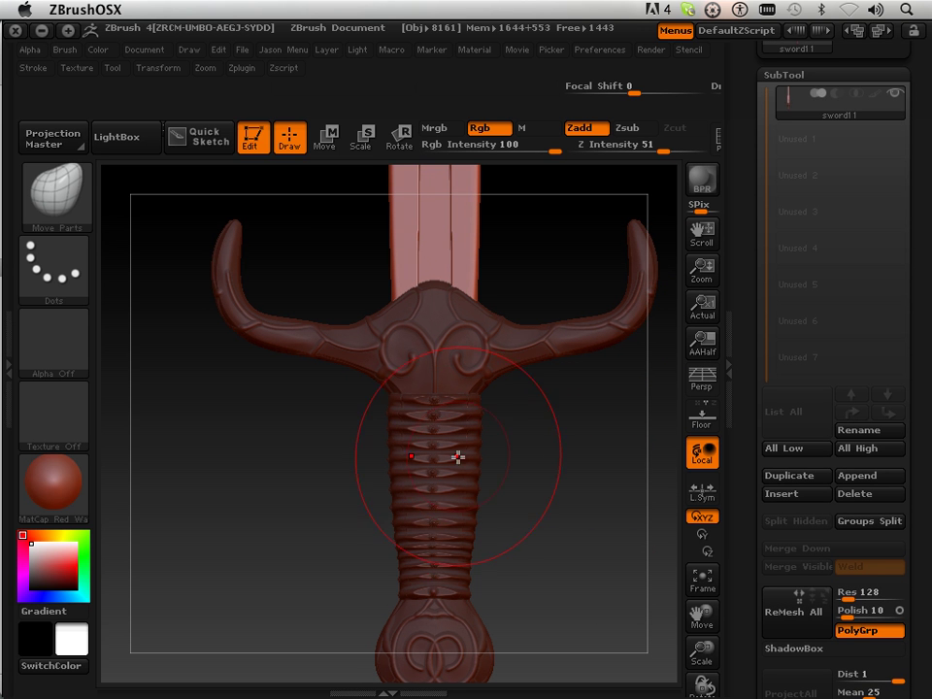
{"action": "left_click_drag", "start_coordinate": [759, 494], "coordinate": [763, 179]}
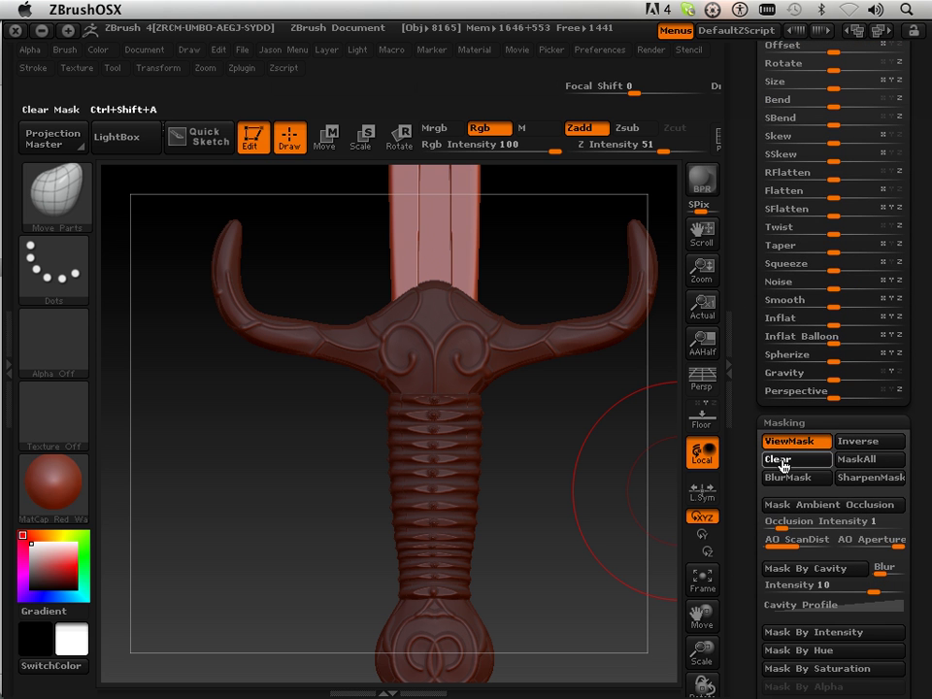
{"action": "left_click", "coordinate": [784, 466]}
- Isolate and mask the grip polygroup, bring back the rest of the sword, and invert the mask to leave only the grip editable
{"action": "left_click_drag", "start_coordinate": [452, 490], "coordinate": [483, 480], "text": "ctrl+shift"}
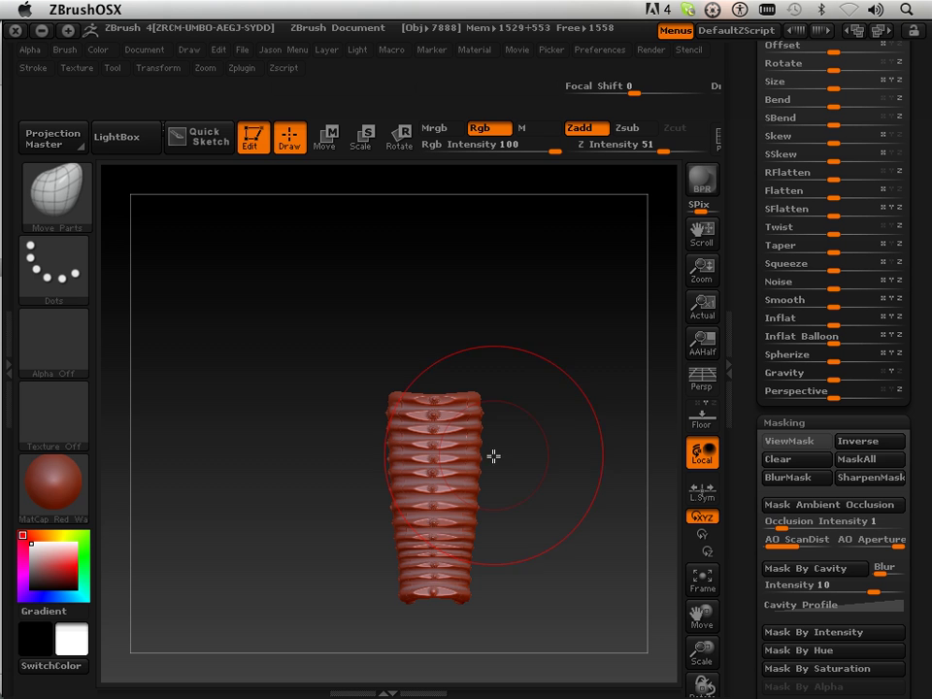
{"action": "left_click", "coordinate": [623, 491], "text": "ctrl"}
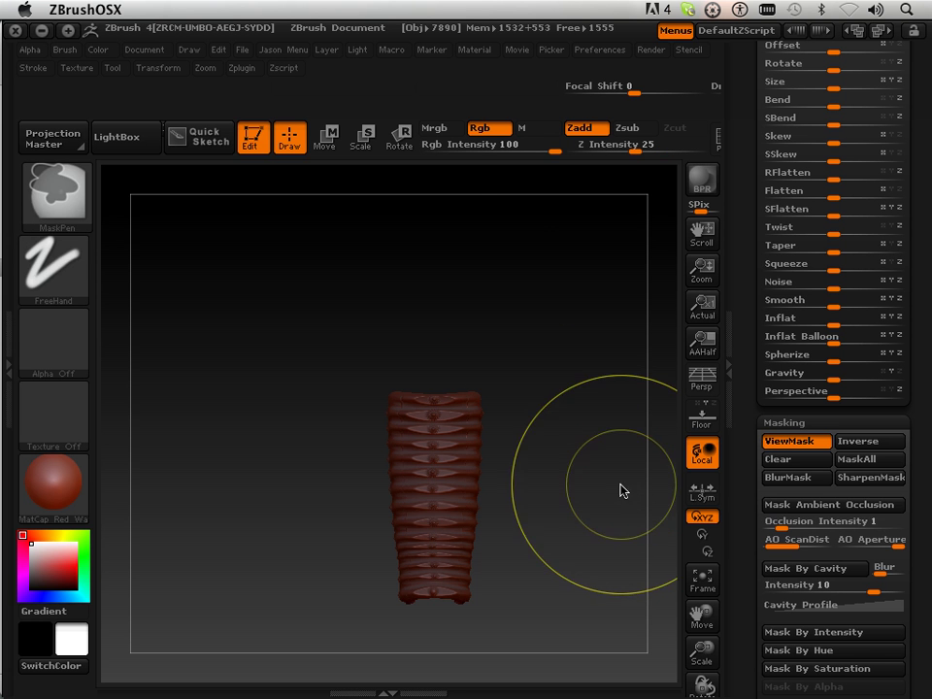
{"action": "key", "text": "ctrl+shift"}
{"action": "left_click", "coordinate": [589, 460], "text": "ctrl+shift"}
{"action": "left_click_drag", "start_coordinate": [593, 458], "coordinate": [497, 482]}
{"action": "left_click", "coordinate": [853, 445]}
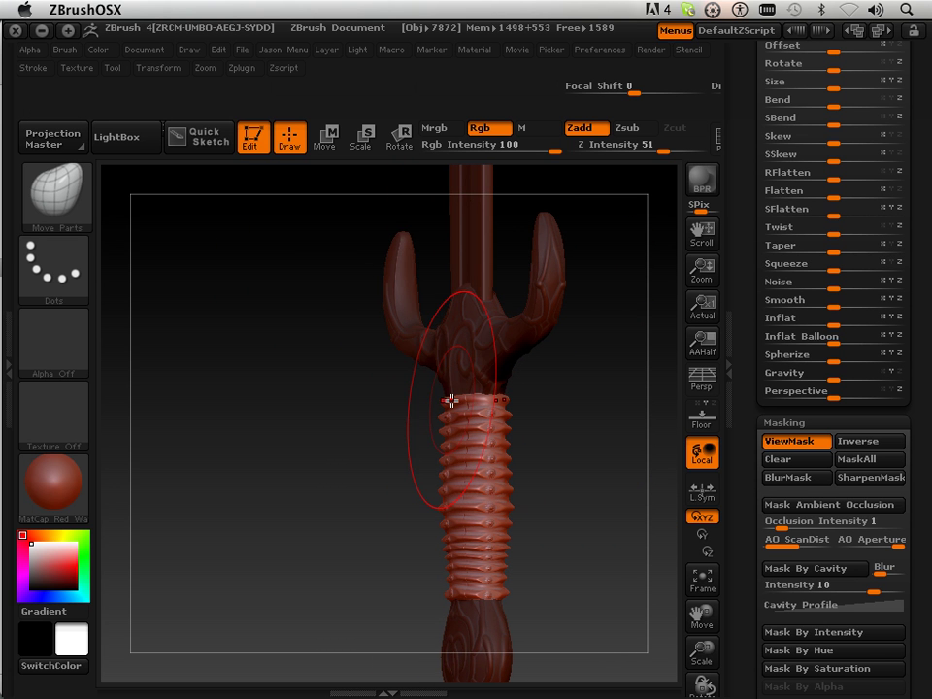
- Adjust the upper and lower ends of the grip with Move Parts from the front and side, and clear the mask
{"action": "mouse_move", "coordinate": [447, 396]}
{"action": "left_mouse_down"}
{"action": "mouse_move", "coordinate": [380, 439]}
{"action": "mouse_move", "coordinate": [488, 401]}
{"action": "left_mouse_up"}
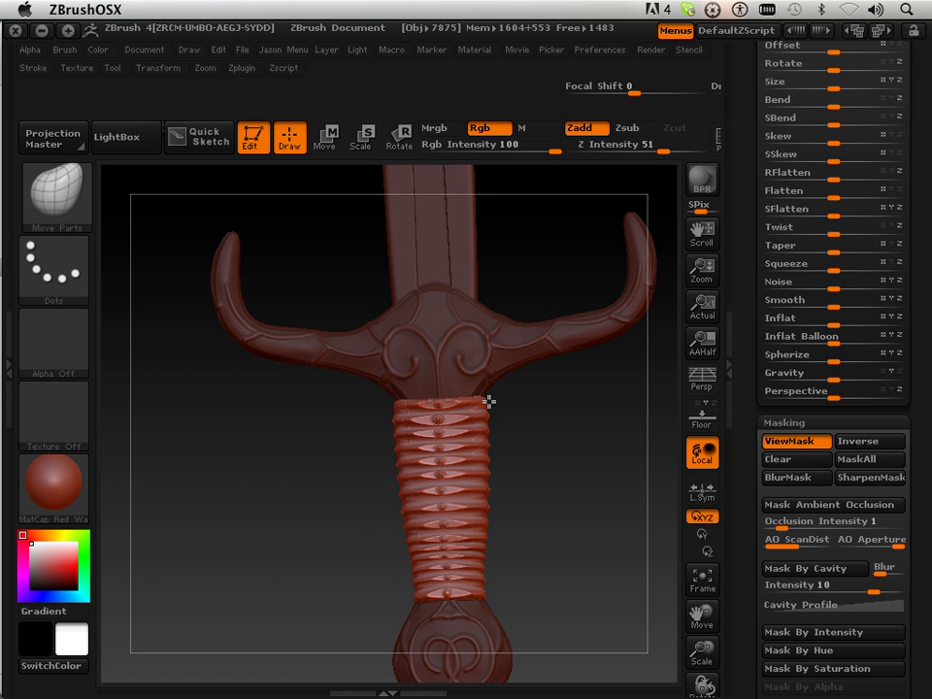
{"action": "left_click_drag", "start_coordinate": [560, 480], "coordinate": [468, 544]}
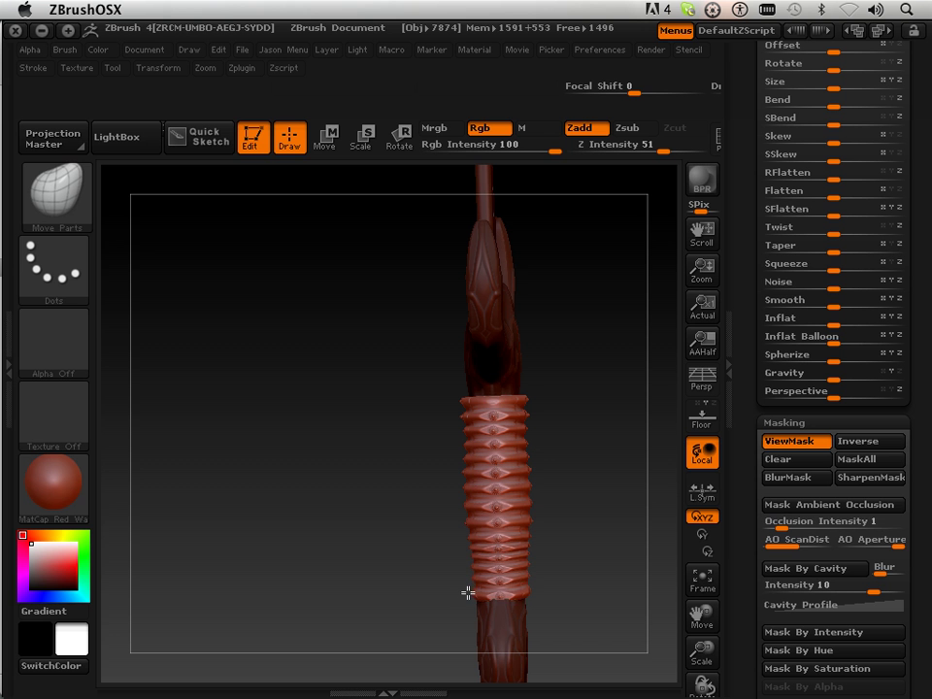
{"action": "left_click_drag", "start_coordinate": [453, 590], "coordinate": [468, 539]}
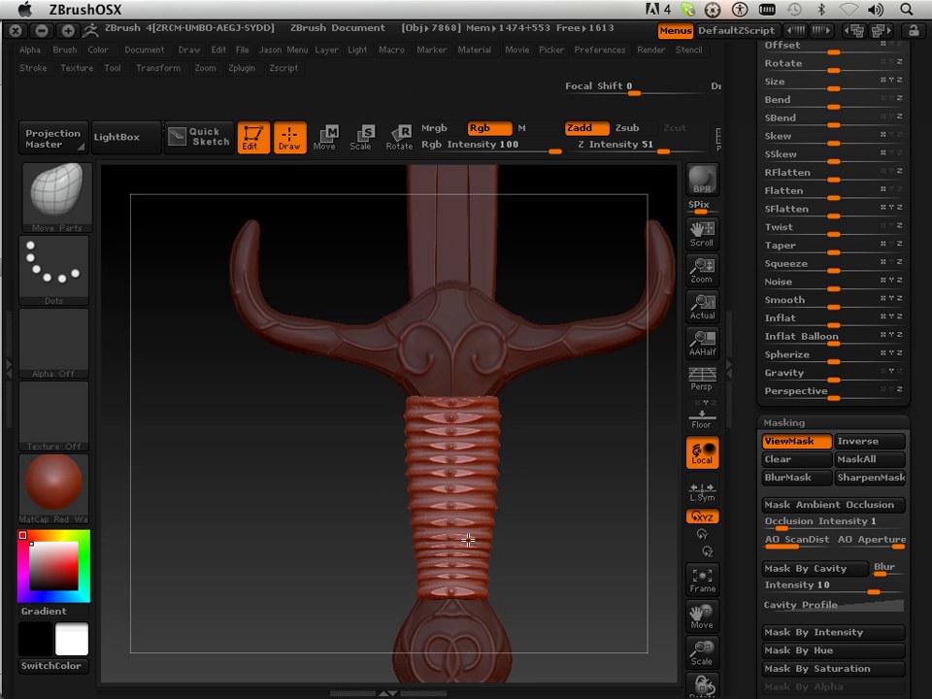
{"action": "mouse_move", "coordinate": [553, 482]}
{"action": "left_mouse_down"}
{"action": "mouse_move", "coordinate": [620, 532]}
{"action": "mouse_move", "coordinate": [681, 508]}
{"action": "mouse_move", "coordinate": [561, 495]}
{"action": "left_mouse_up"}
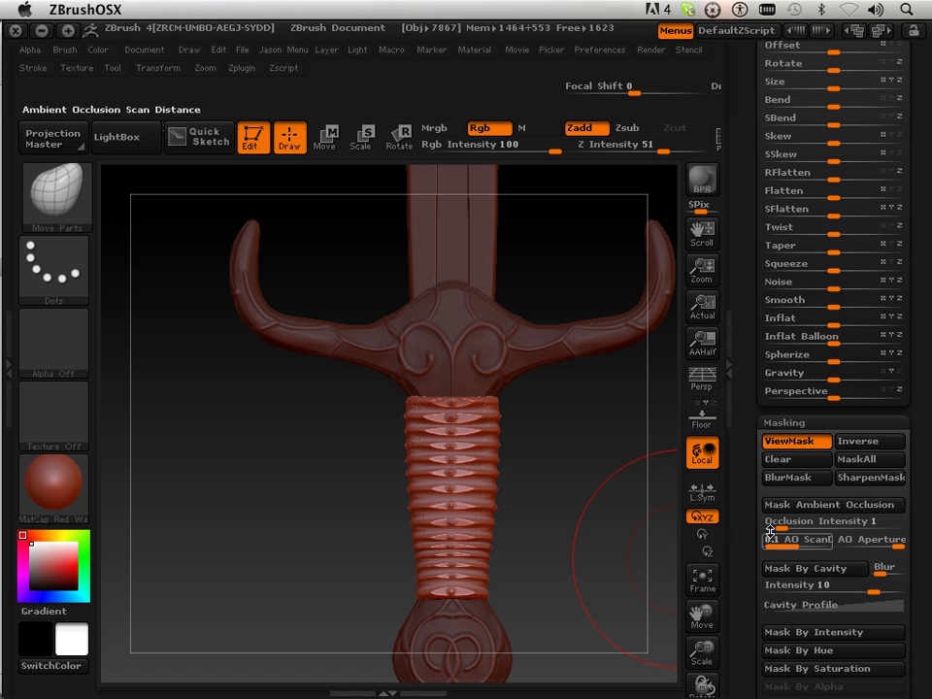
{"action": "left_click", "coordinate": [776, 459]}
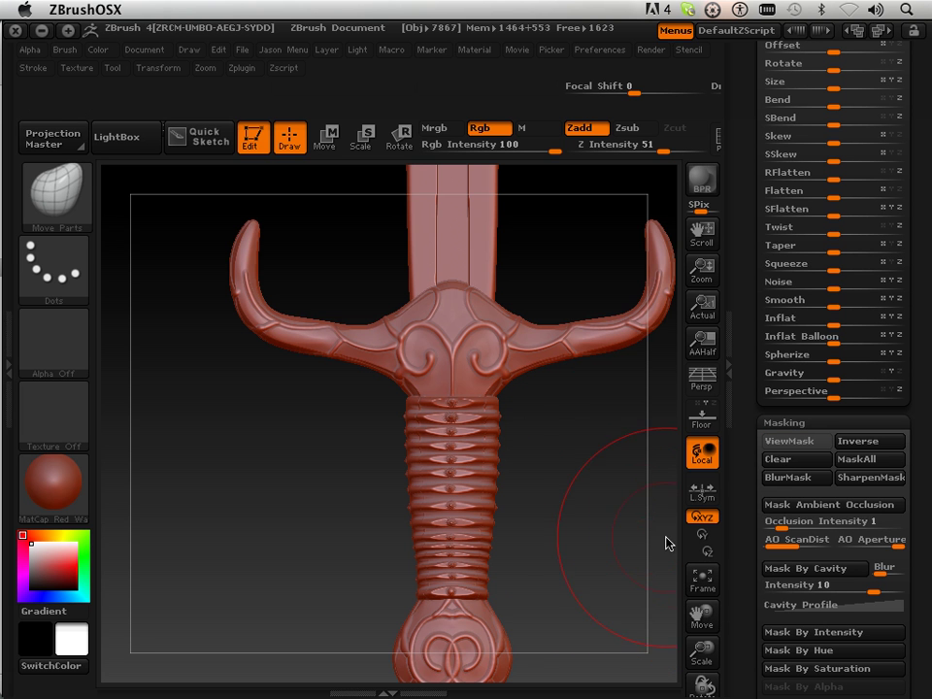
- Lower the sword's subdivision level to 4 with the blade tip seen edge-on
{"action": "left_click_drag", "start_coordinate": [702, 652], "coordinate": [696, 386]}
{"action": "left_click_drag", "start_coordinate": [747, 293], "coordinate": [736, 471]}
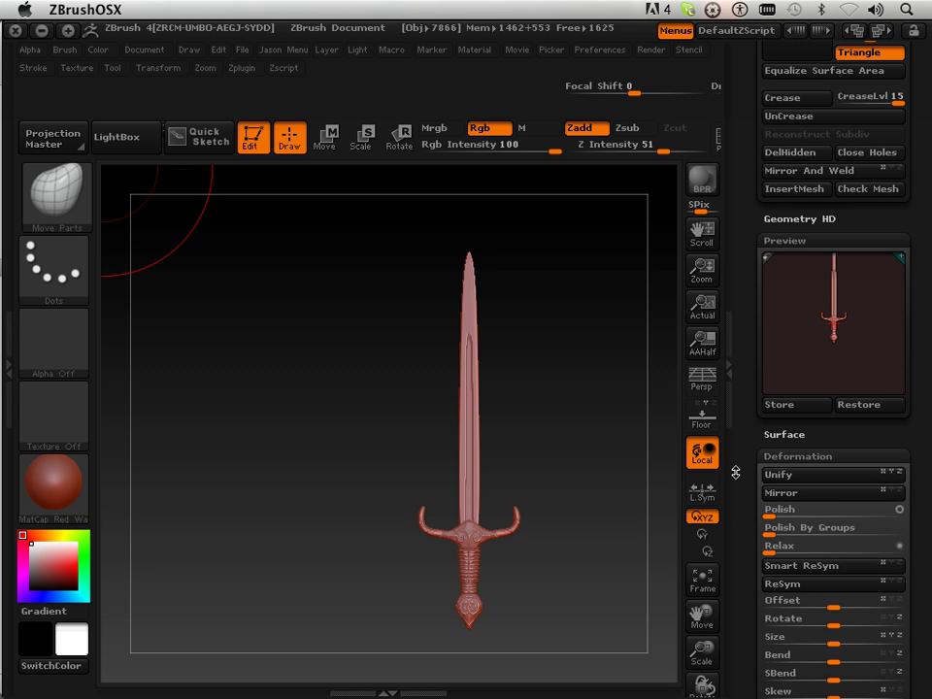
{"action": "mouse_move", "coordinate": [702, 640]}
{"action": "left_mouse_down"}
{"action": "mouse_move", "coordinate": [702, 648]}
{"action": "mouse_move", "coordinate": [700, 619]}
{"action": "mouse_move", "coordinate": [708, 656]}
{"action": "left_mouse_up"}
{"action": "mouse_move", "coordinate": [489, 440]}
{"action": "left_mouse_down"}
{"action": "mouse_move", "coordinate": [438, 435]}
{"action": "mouse_move", "coordinate": [527, 424]}
{"action": "left_mouse_up"}
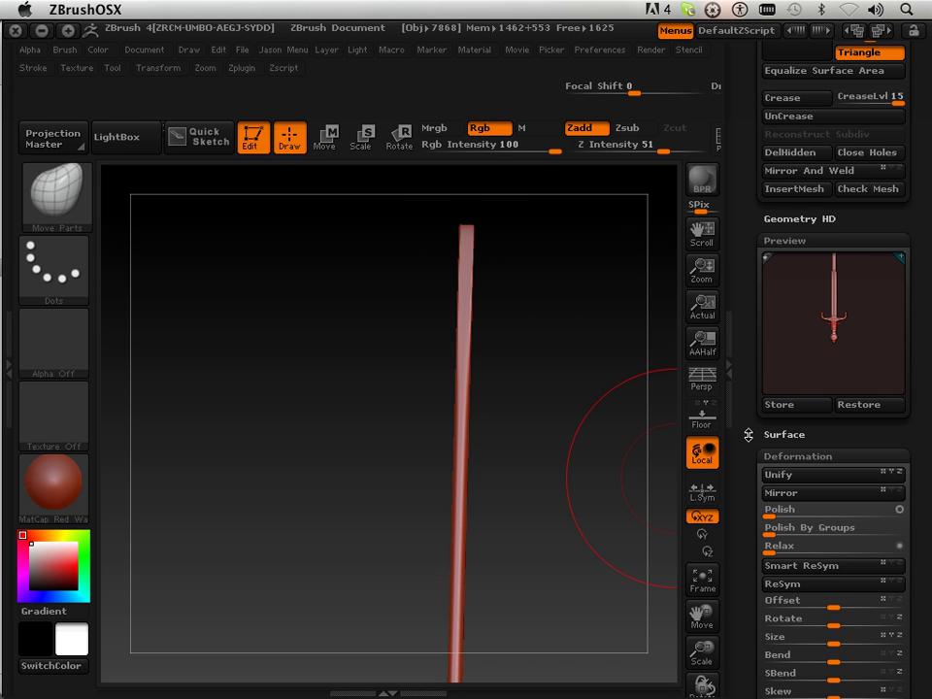
{"action": "left_click_drag", "start_coordinate": [747, 434], "coordinate": [747, 568]}
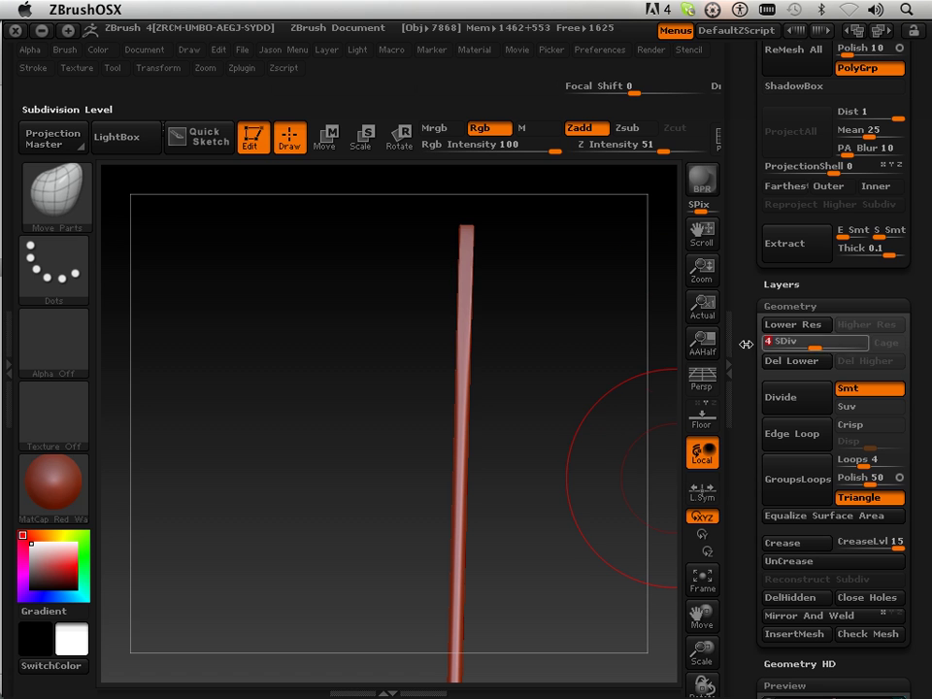
{"action": "key", "text": "ctrl+shift"}
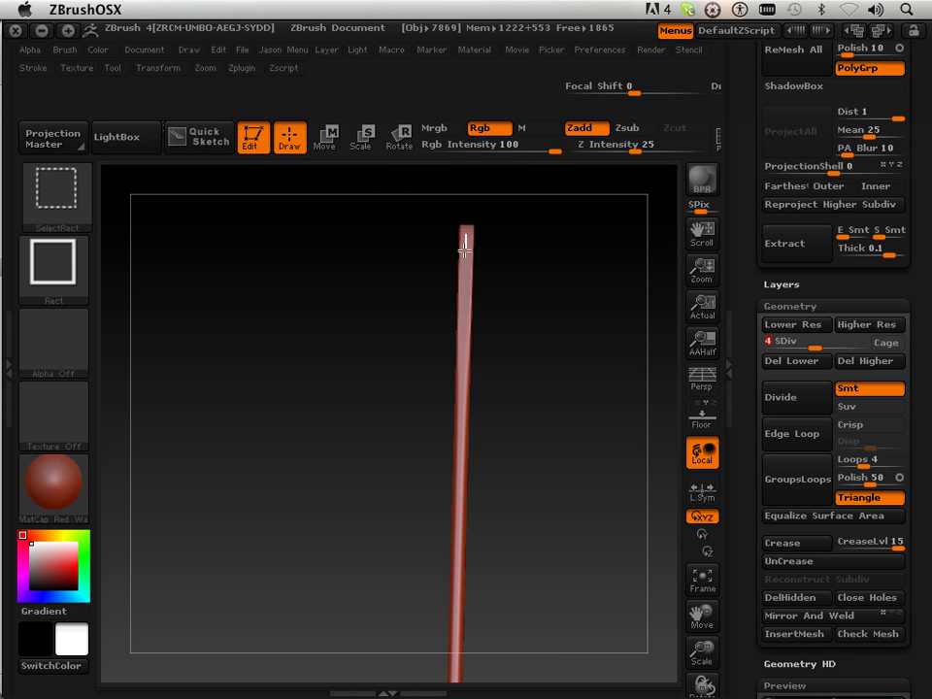
{"action": "left_click_drag", "start_coordinate": [467, 234], "coordinate": [487, 253], "text": "ctrl+shift"}
{"action": "left_click", "coordinate": [504, 295], "text": "ctrl+shift"}
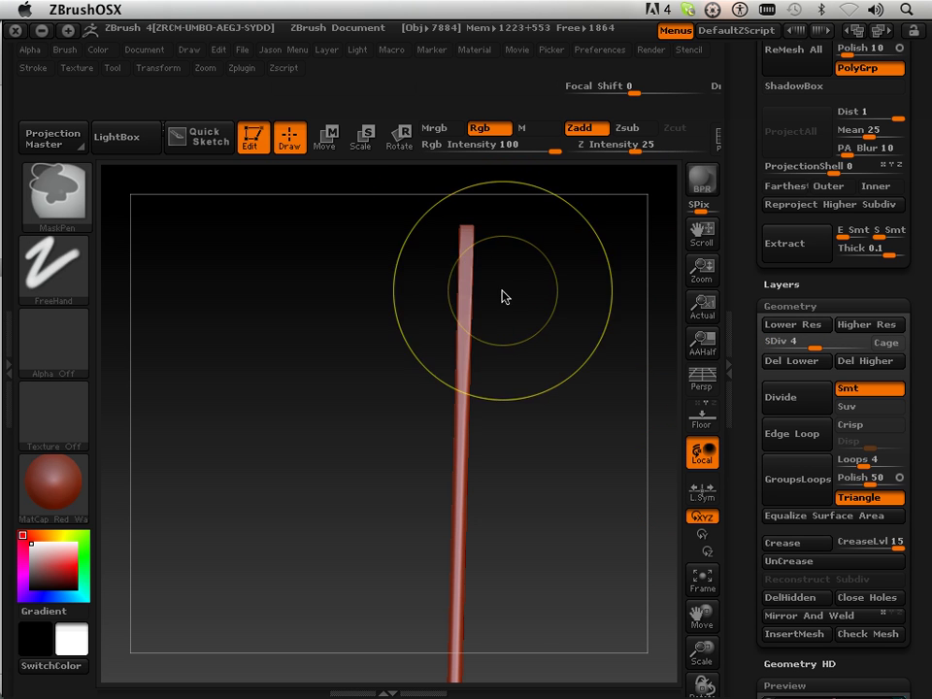
{"action": "key", "text": "ctrl"}
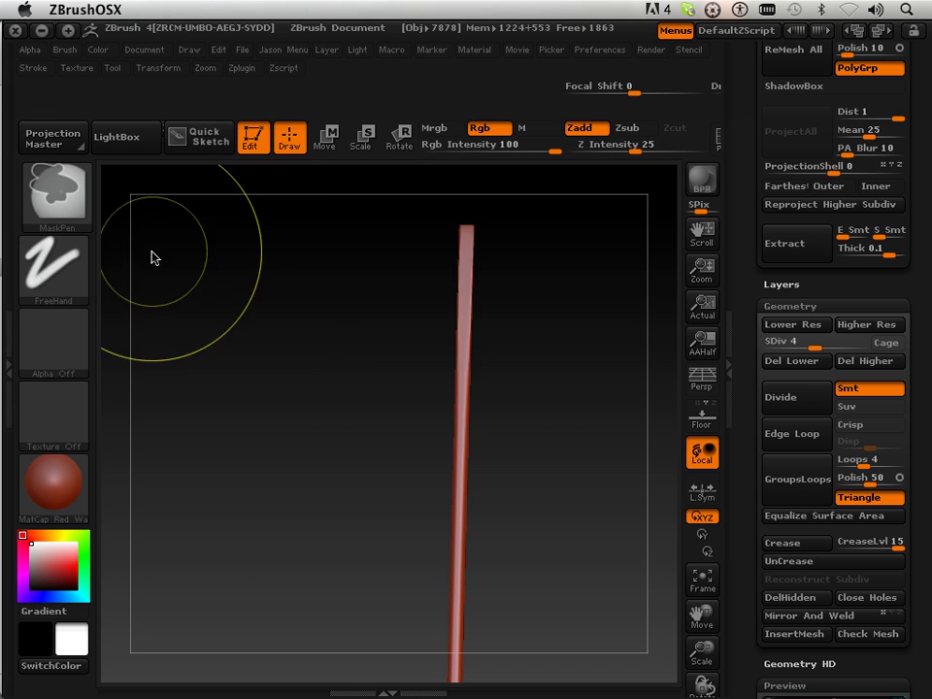
- Lower the subdivision level to 3 and smooth the blade's tip and edges into a thin taper with the Smooth brush
{"action": "key", "text": "shift"}
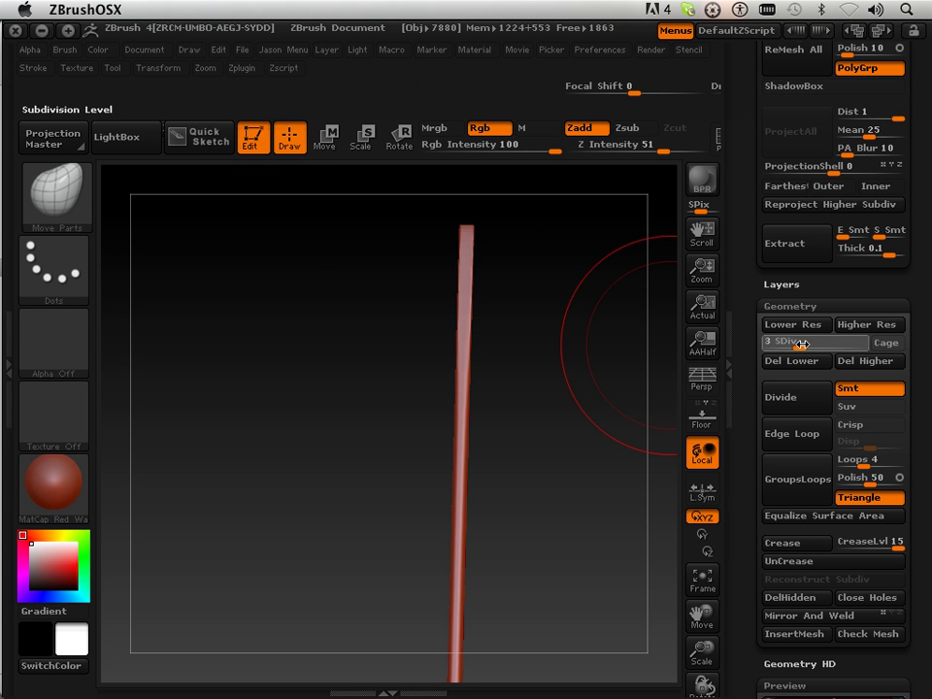
{"action": "key", "text": "shift"}
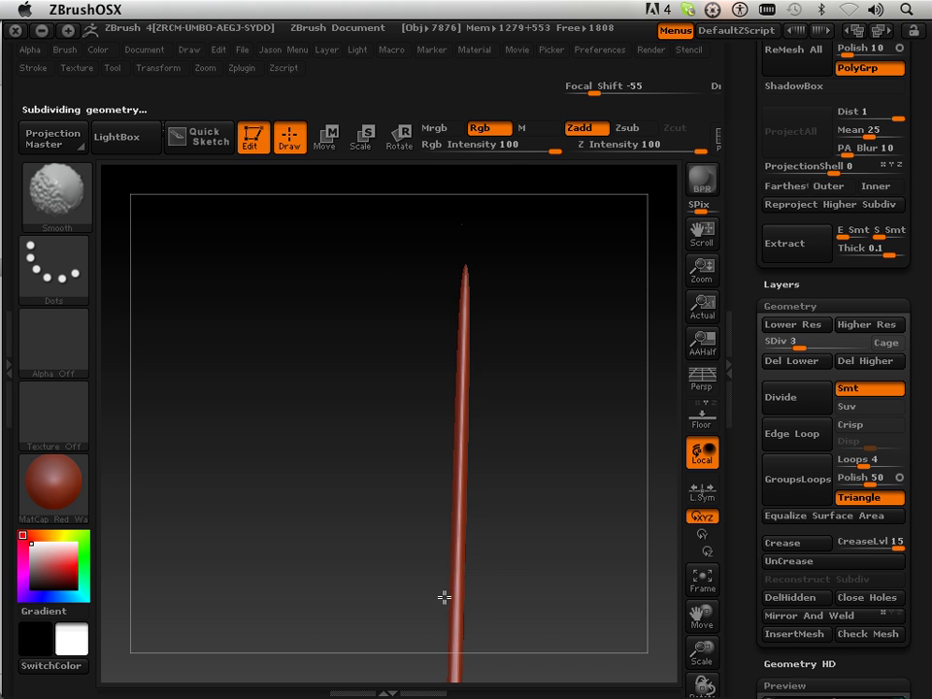
{"action": "left_click_drag", "start_coordinate": [554, 515], "coordinate": [669, 528]}
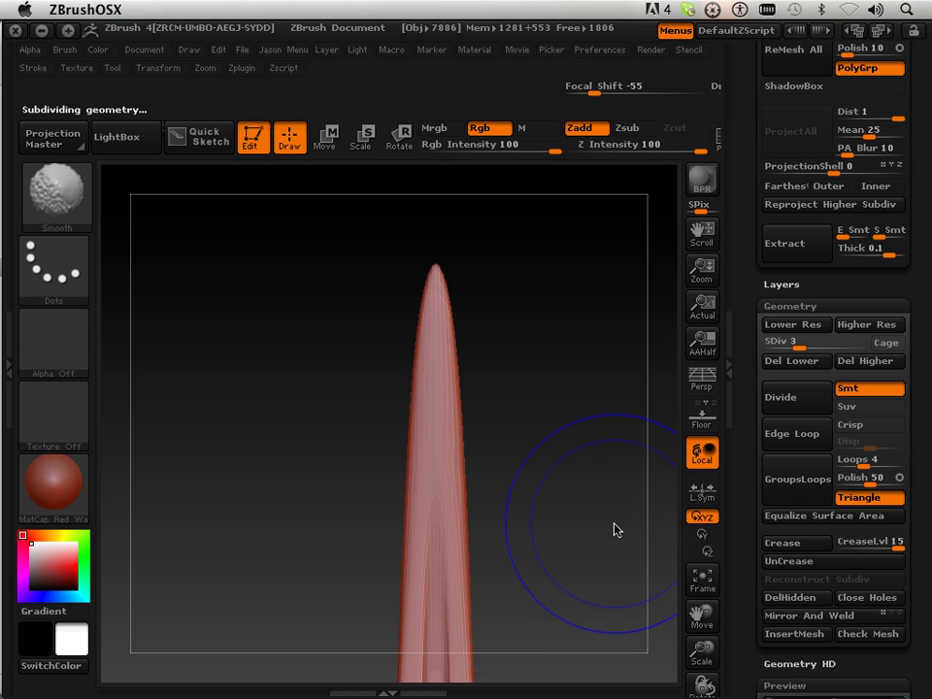
{"action": "mouse_move", "coordinate": [613, 529]}
{"action": "left_mouse_down"}
{"action": "mouse_move", "coordinate": [512, 524]}
{"action": "mouse_move", "coordinate": [582, 535]}
{"action": "left_mouse_up"}
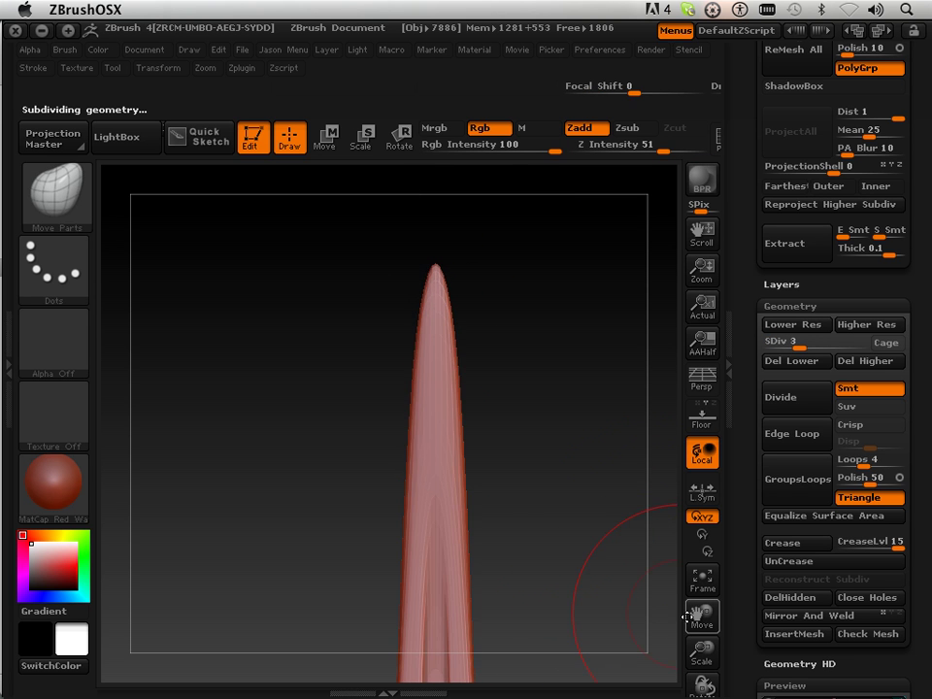
- Examine the blade from the front and edge-on, along its length from the tip down to the crossguard
{"action": "left_click_drag", "start_coordinate": [698, 616], "coordinate": [708, 440]}
{"action": "mouse_move", "coordinate": [636, 447]}
{"action": "left_mouse_down"}
{"action": "mouse_move", "coordinate": [551, 441]}
{"action": "mouse_move", "coordinate": [582, 446]}
{"action": "mouse_move", "coordinate": [557, 434]}
{"action": "mouse_move", "coordinate": [543, 445]}
{"action": "left_mouse_up"}
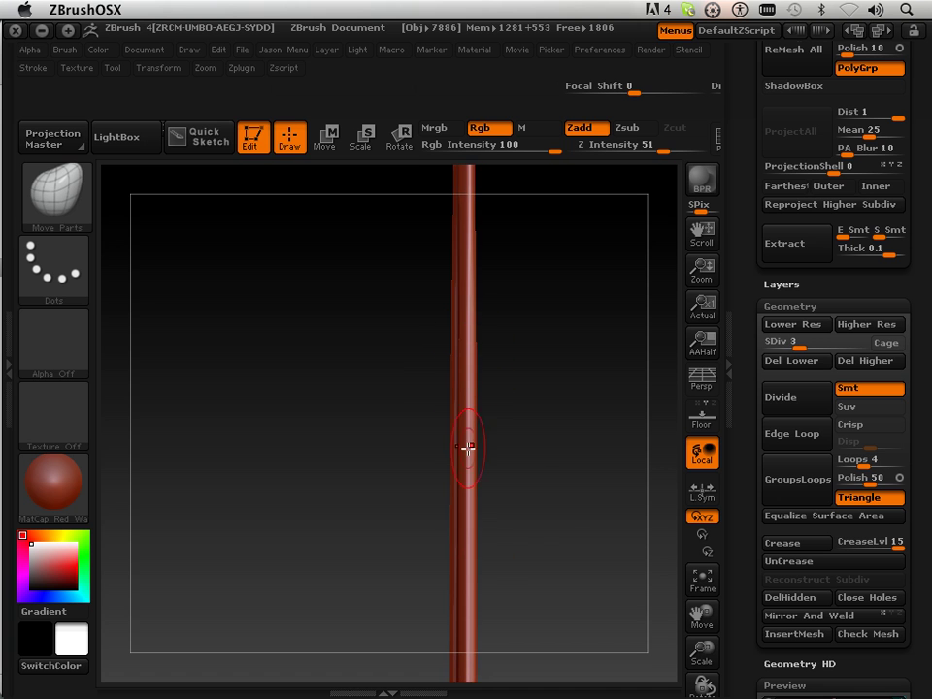
{"action": "mouse_move", "coordinate": [490, 470]}
{"action": "left_mouse_down"}
{"action": "mouse_move", "coordinate": [571, 546]}
{"action": "mouse_move", "coordinate": [642, 542]}
{"action": "left_mouse_up"}
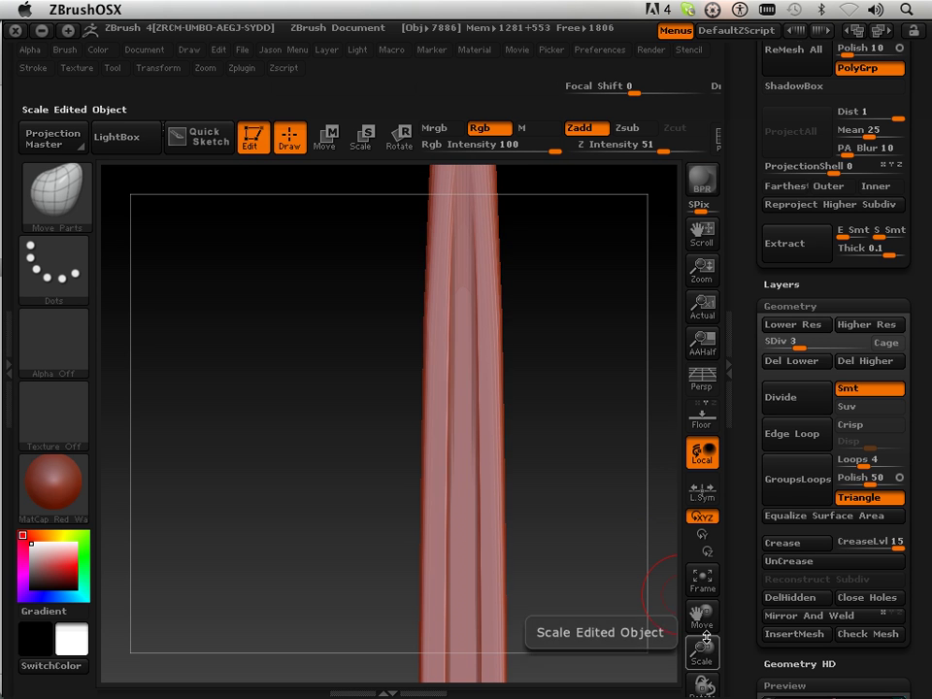
{"action": "left_click_drag", "start_coordinate": [706, 636], "coordinate": [652, 574]}
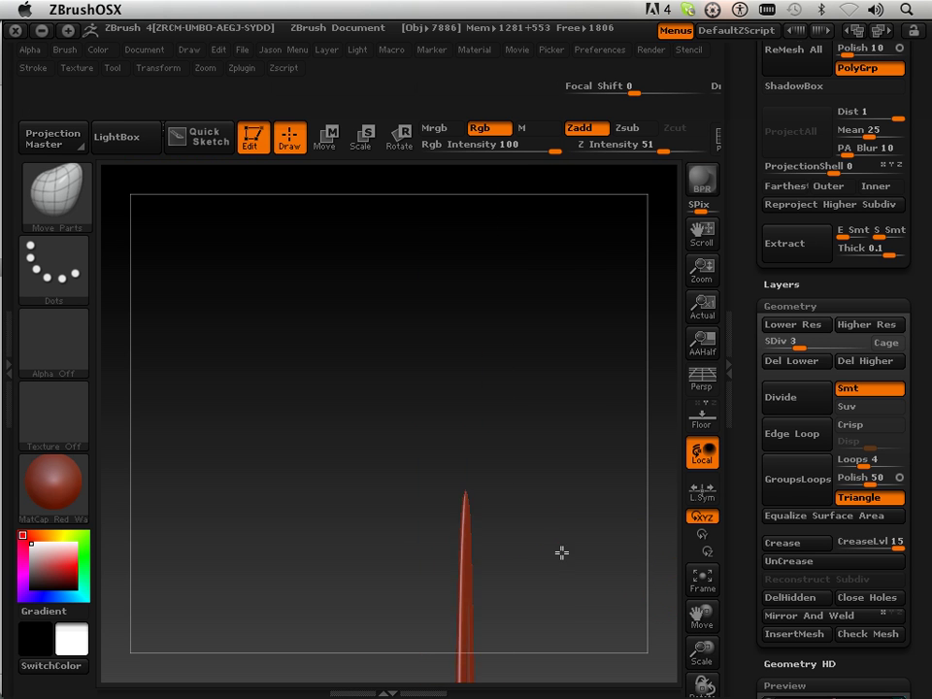
{"action": "left_click_drag", "start_coordinate": [561, 552], "coordinate": [461, 532]}
{"action": "left_click_drag", "start_coordinate": [712, 577], "coordinate": [707, 354]}
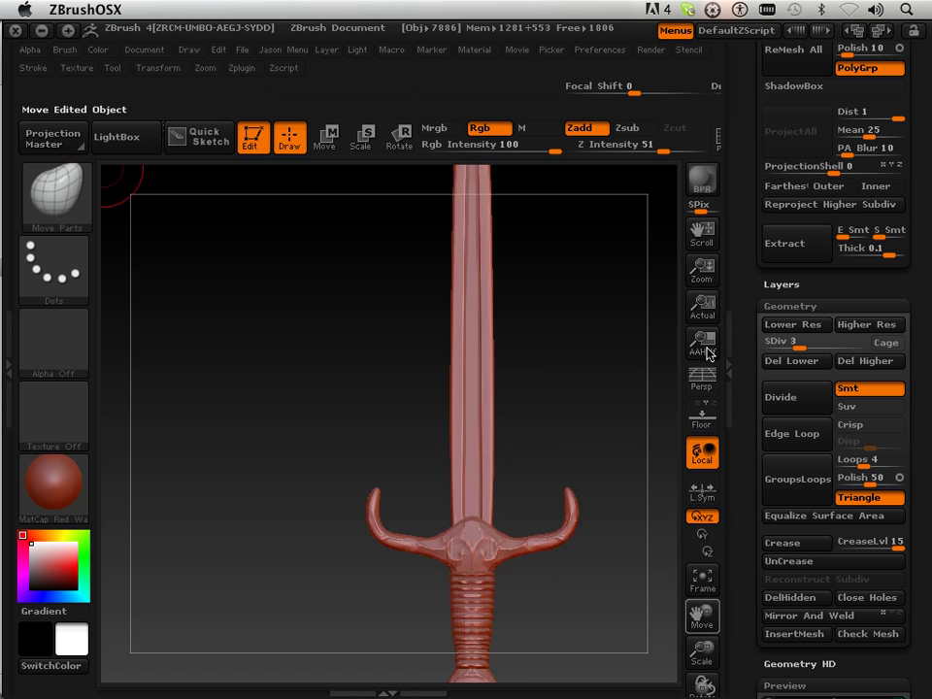
{"action": "mouse_move", "coordinate": [580, 407]}
{"action": "left_mouse_down"}
{"action": "mouse_move", "coordinate": [520, 410]}
{"action": "mouse_move", "coordinate": [562, 412]}
{"action": "mouse_move", "coordinate": [550, 424]}
{"action": "mouse_move", "coordinate": [579, 422]}
{"action": "mouse_move", "coordinate": [541, 428]}
{"action": "mouse_move", "coordinate": [593, 462]}
{"action": "mouse_move", "coordinate": [470, 450]}
{"action": "left_mouse_up"}
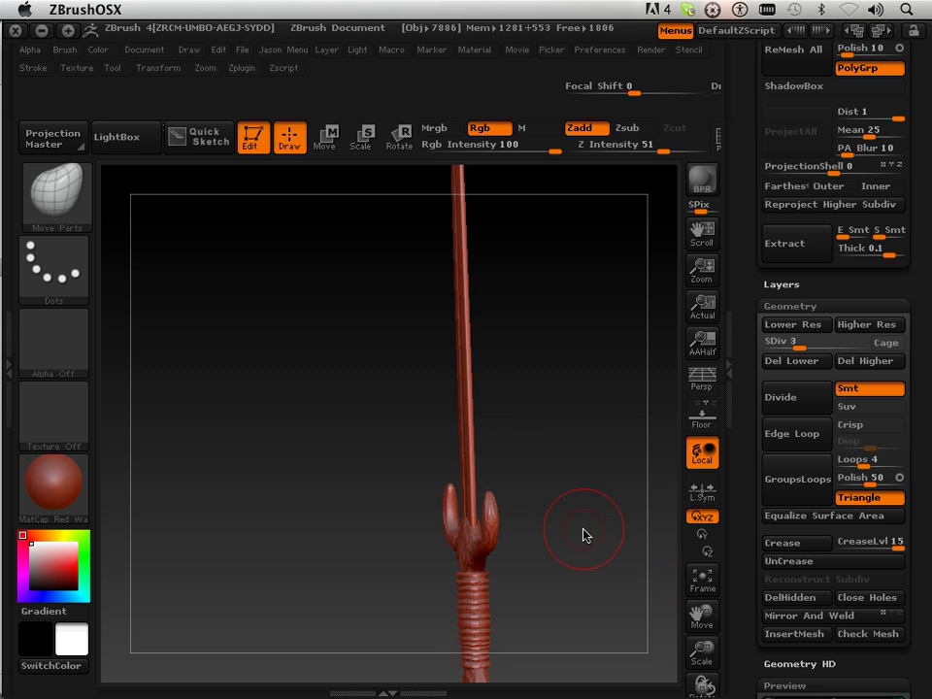
- Smooth the blade's sides with the Smooth brush, from the crossguard up along the middle of the blade
{"action": "left_click_drag", "start_coordinate": [700, 648], "coordinate": [705, 687]}
{"action": "left_click_drag", "start_coordinate": [612, 467], "coordinate": [617, 490]}
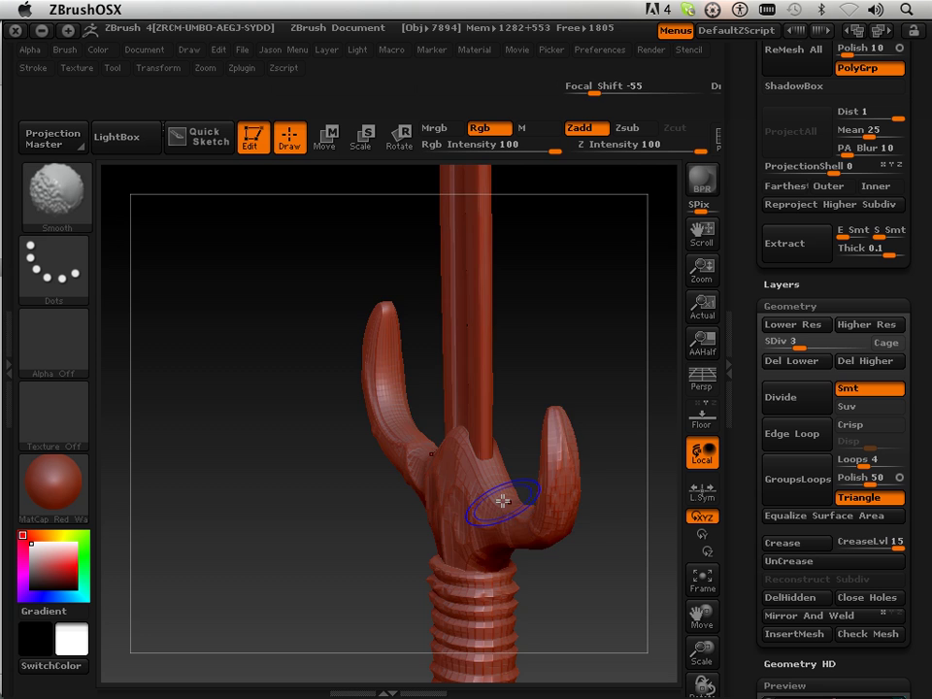
{"action": "mouse_move", "coordinate": [532, 373]}
{"action": "left_mouse_down"}
{"action": "mouse_move", "coordinate": [595, 340]}
{"action": "mouse_move", "coordinate": [502, 292]}
{"action": "left_mouse_up"}
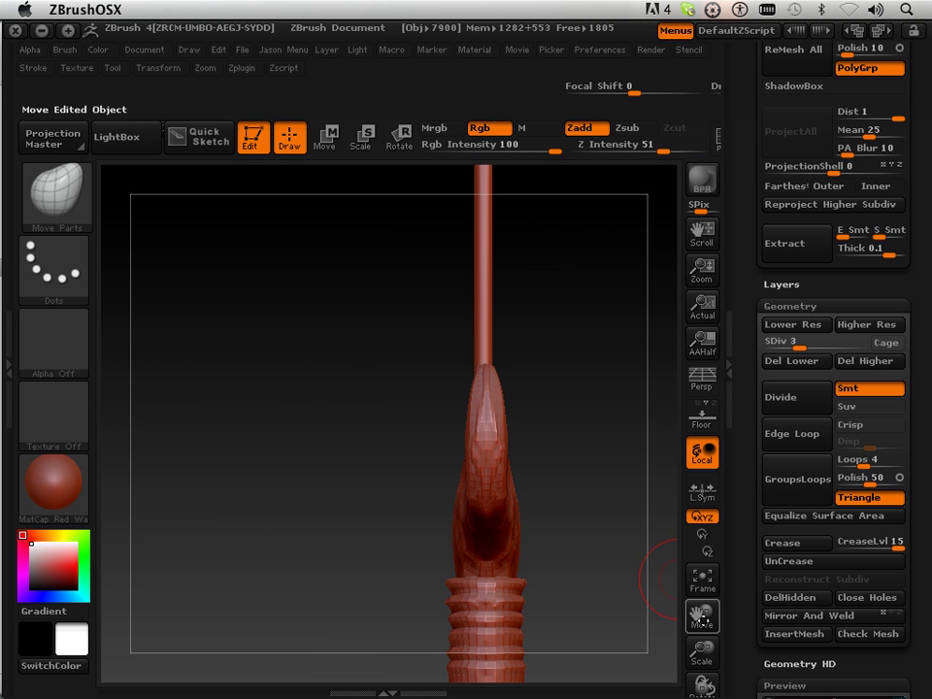
{"action": "left_click_drag", "start_coordinate": [701, 615], "coordinate": [687, 695]}
{"action": "left_click_drag", "start_coordinate": [630, 412], "coordinate": [483, 238]}
{"action": "key", "text": "shift"}
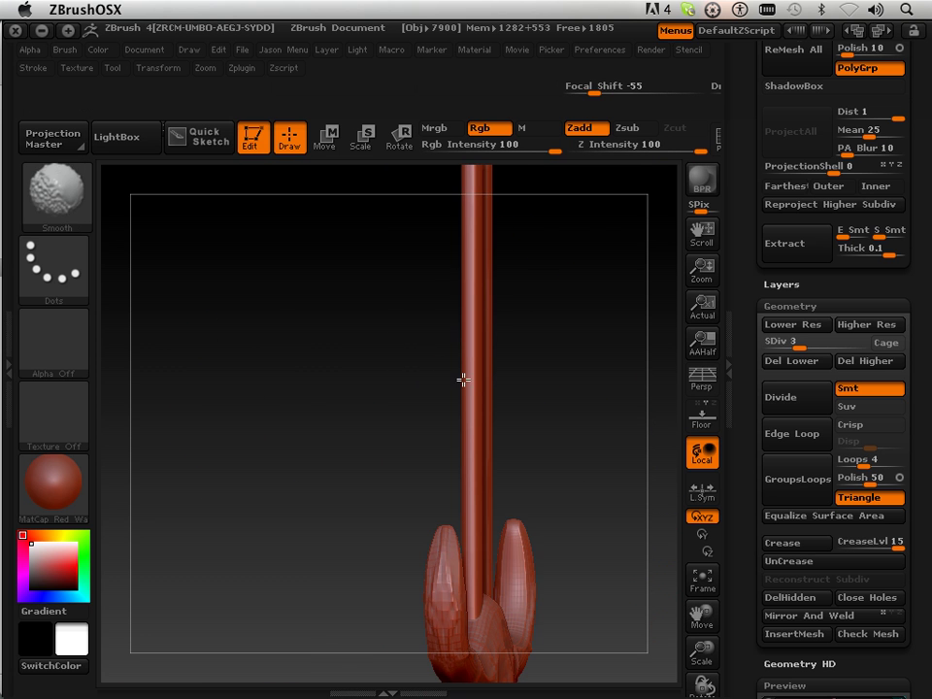
{"action": "left_click_drag", "start_coordinate": [702, 615], "coordinate": [692, 691]}
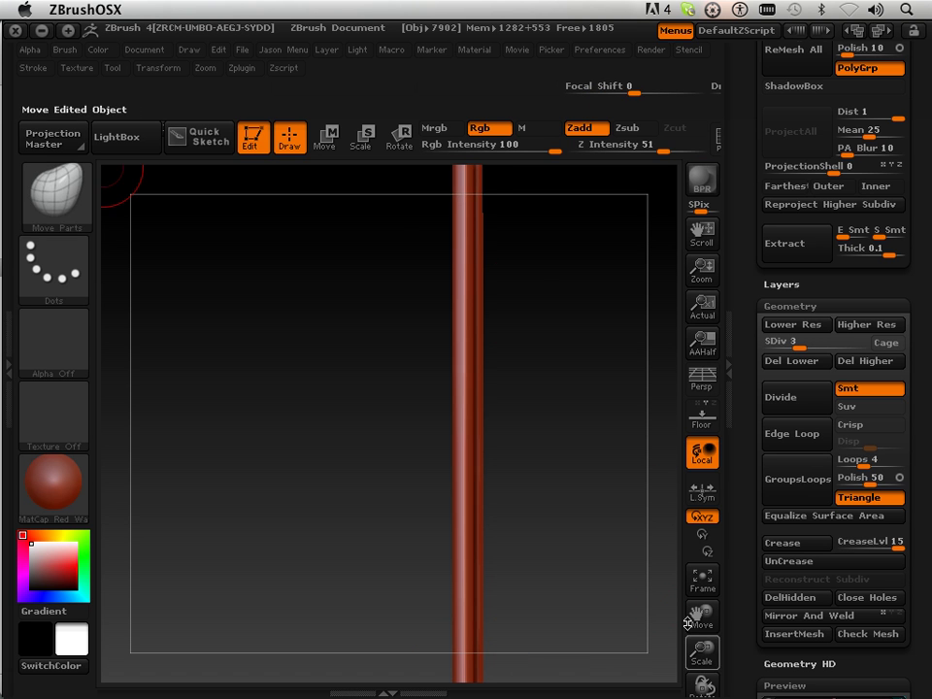
{"action": "key", "text": "shift"}
{"action": "left_click_drag", "start_coordinate": [496, 461], "coordinate": [504, 411]}
{"action": "key", "text": "shift"}
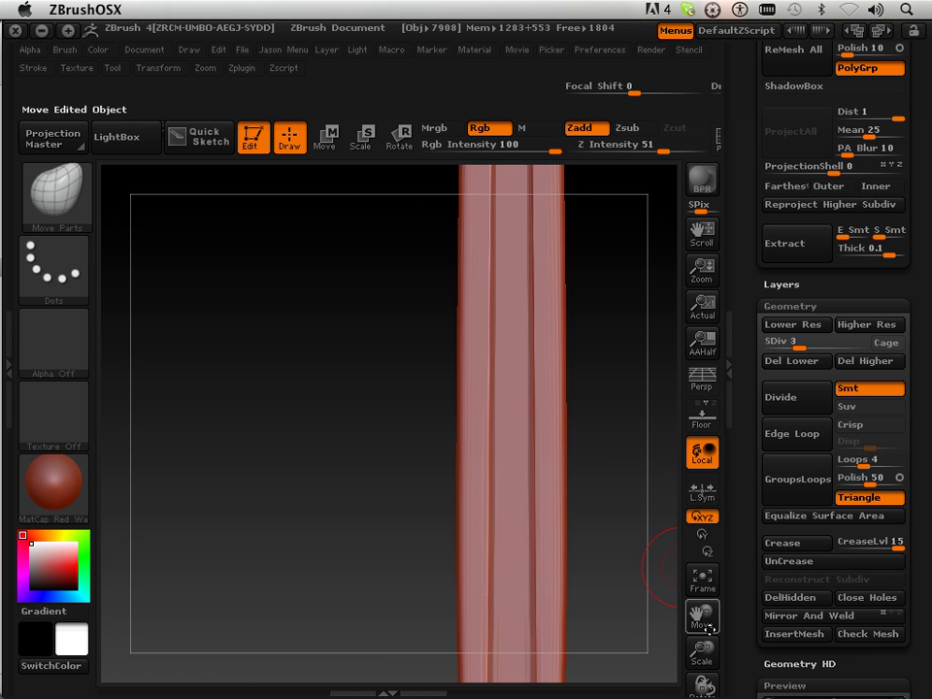
- Raise the sword's subdivision level to 7 with the blade seen from the front
{"action": "left_click", "coordinate": [823, 342]}
{"action": "left_click_drag", "start_coordinate": [823, 342], "coordinate": [844, 343]}
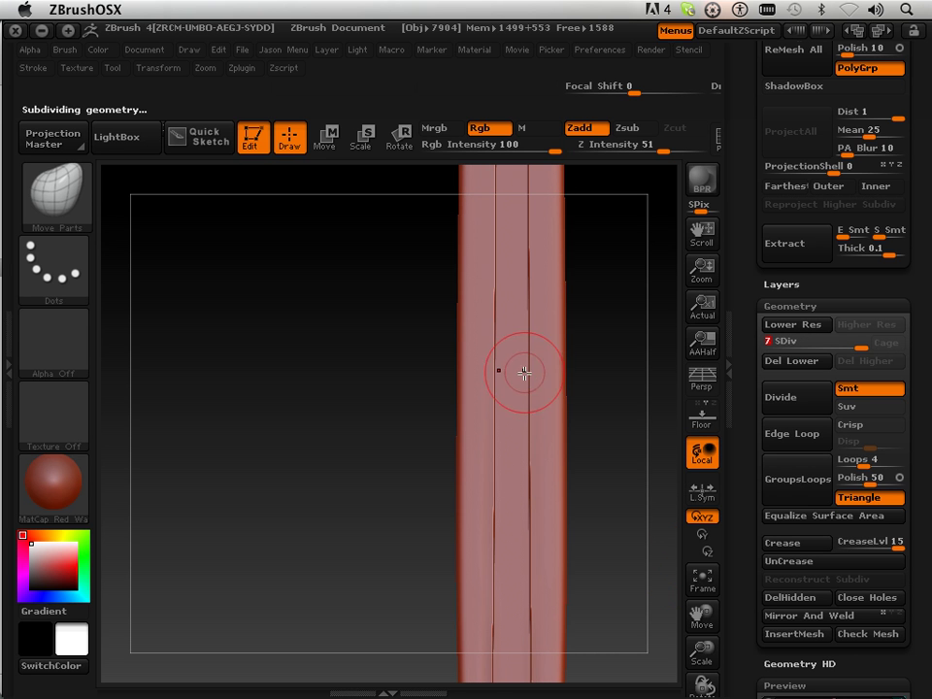
{"action": "left_click_drag", "start_coordinate": [703, 651], "coordinate": [701, 546]}
{"action": "left_click_drag", "start_coordinate": [698, 616], "coordinate": [671, 694]}
{"action": "left_click_drag", "start_coordinate": [580, 426], "coordinate": [597, 439]}
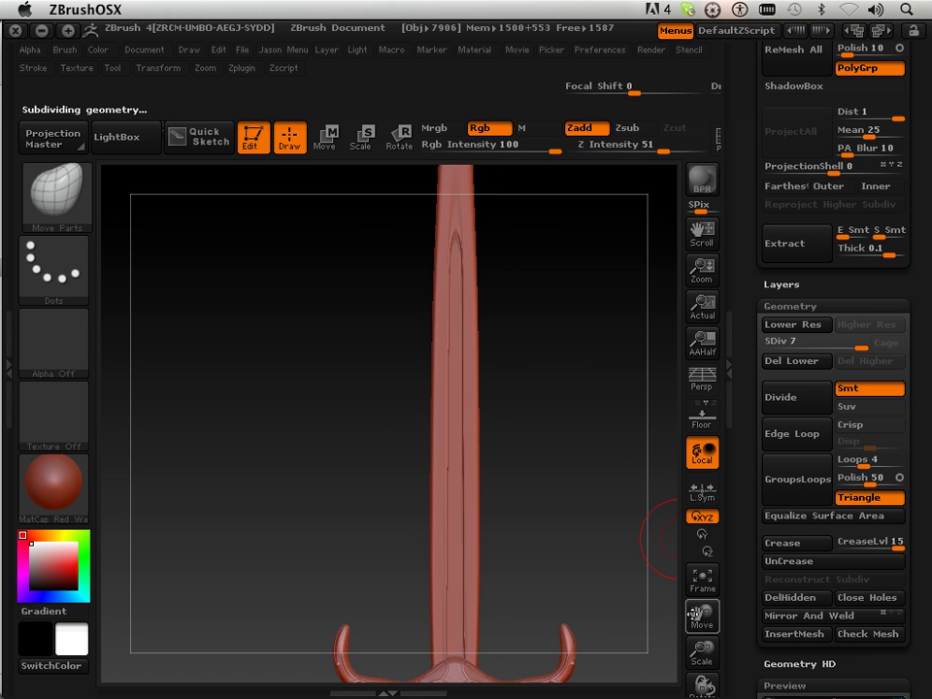
- Smooth the upper end of the blade's central groove, just below the tip, with the Smooth brush
{"action": "left_click_drag", "start_coordinate": [700, 616], "coordinate": [686, 664]}
{"action": "left_click_drag", "start_coordinate": [519, 365], "coordinate": [496, 365]}
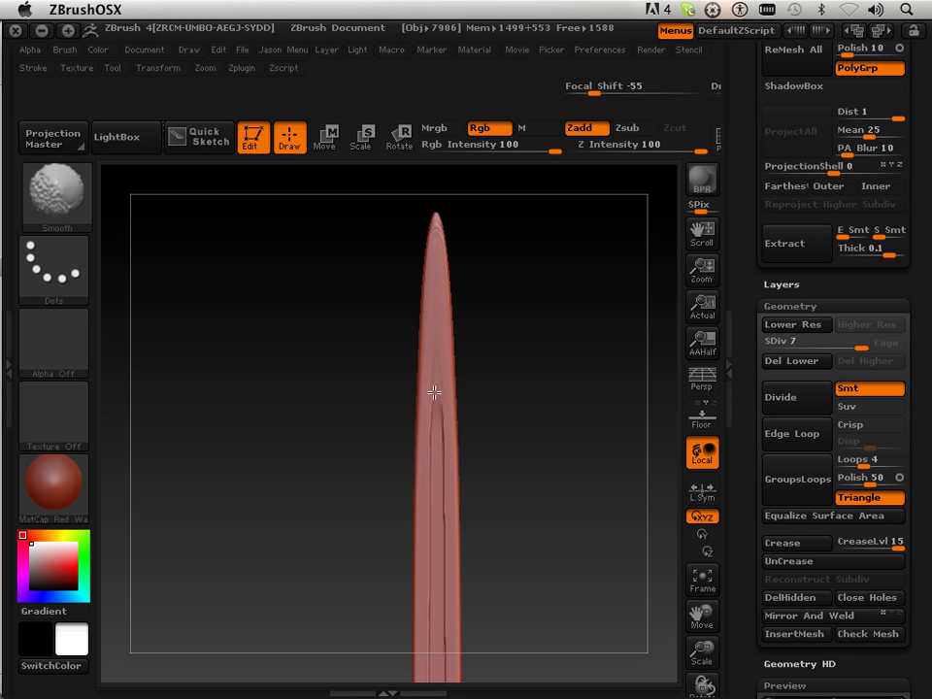
{"action": "left_click_drag", "start_coordinate": [435, 392], "coordinate": [437, 419], "text": "shift"}
{"action": "mouse_move", "coordinate": [541, 417]}
{"action": "left_mouse_down"}
{"action": "mouse_move", "coordinate": [387, 400]}
{"action": "mouse_move", "coordinate": [362, 413]}
{"action": "left_mouse_up"}
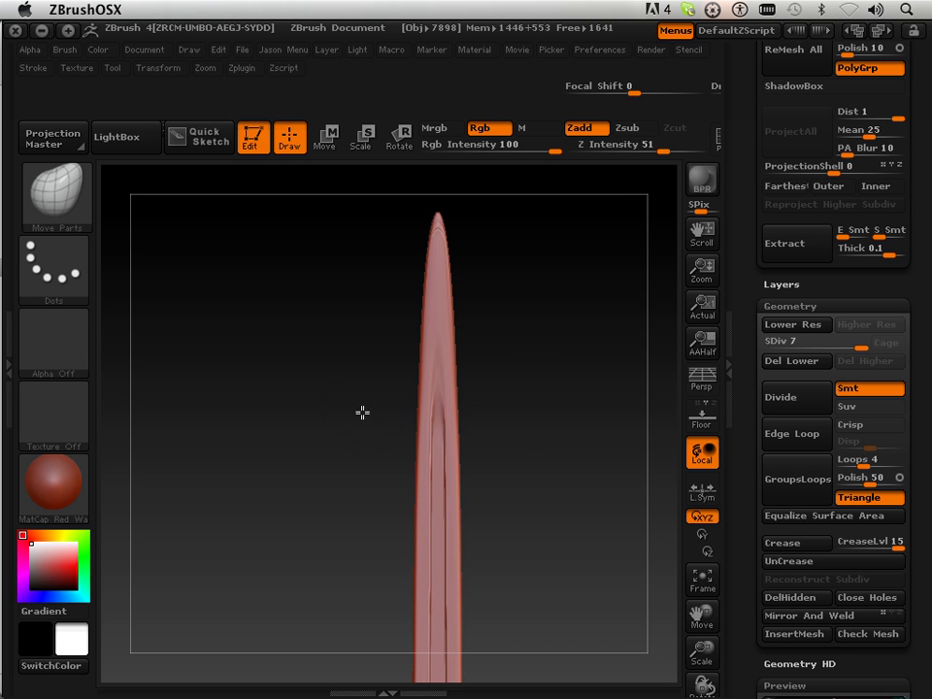
{"action": "key", "text": "shift"}
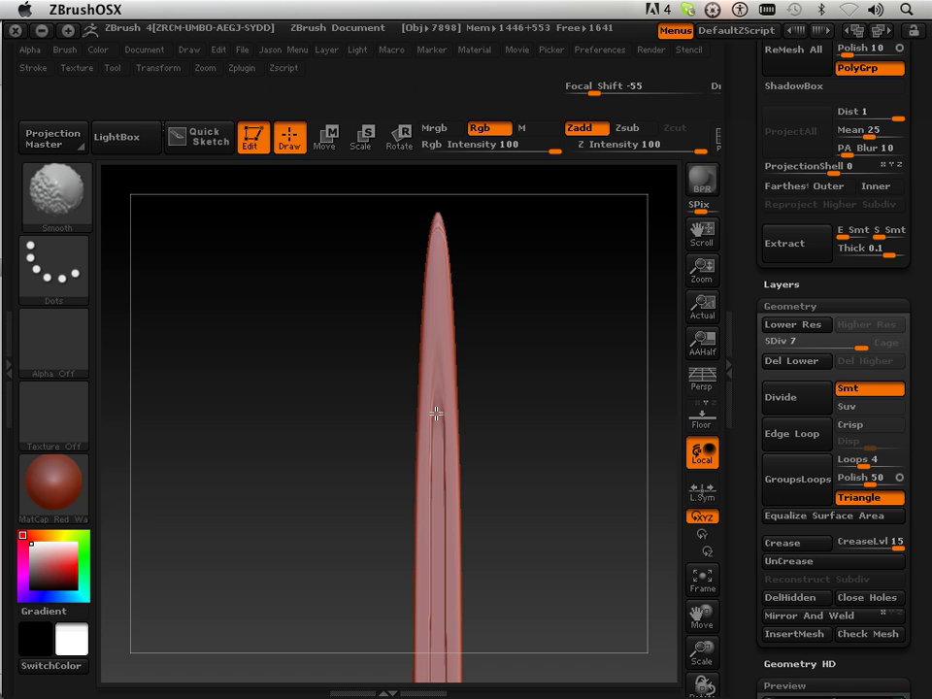
{"action": "left_click_drag", "start_coordinate": [435, 380], "coordinate": [436, 427], "text": "shift"}
{"action": "mouse_move", "coordinate": [302, 440]}
{"action": "left_mouse_down"}
{"action": "mouse_move", "coordinate": [495, 424]}
{"action": "mouse_move", "coordinate": [552, 431]}
{"action": "mouse_move", "coordinate": [448, 405]}
{"action": "mouse_move", "coordinate": [510, 402]}
{"action": "mouse_move", "coordinate": [603, 422]}
{"action": "mouse_move", "coordinate": [613, 450]}
{"action": "left_mouse_up"}
{"action": "key", "text": "shift"}
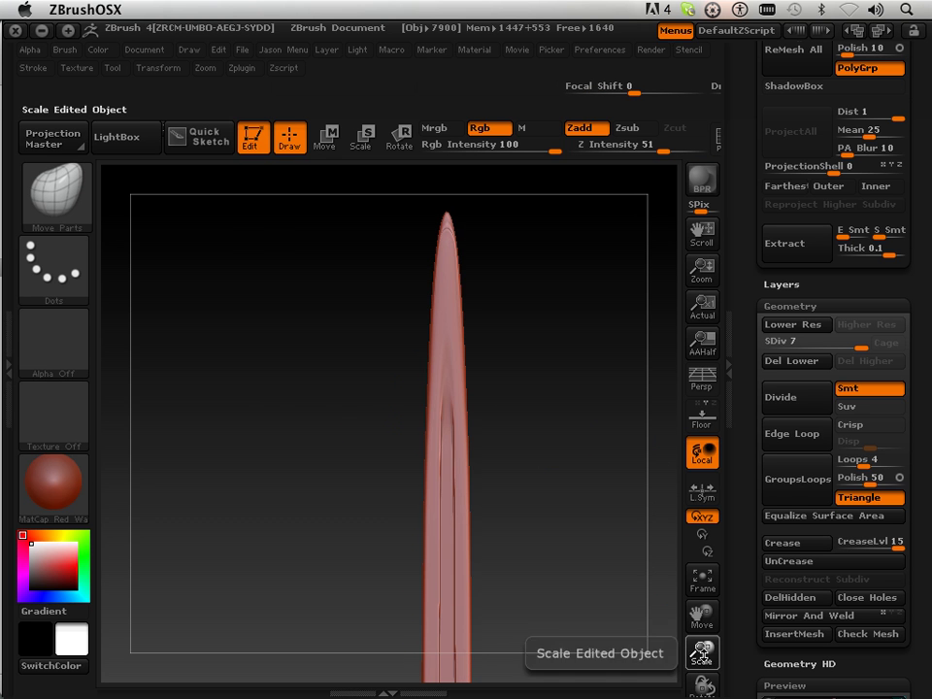
- Lower the sword's subdivision level to 4 with the lower blade and crossguard seen from the front
{"action": "left_click_drag", "start_coordinate": [701, 650], "coordinate": [701, 626]}
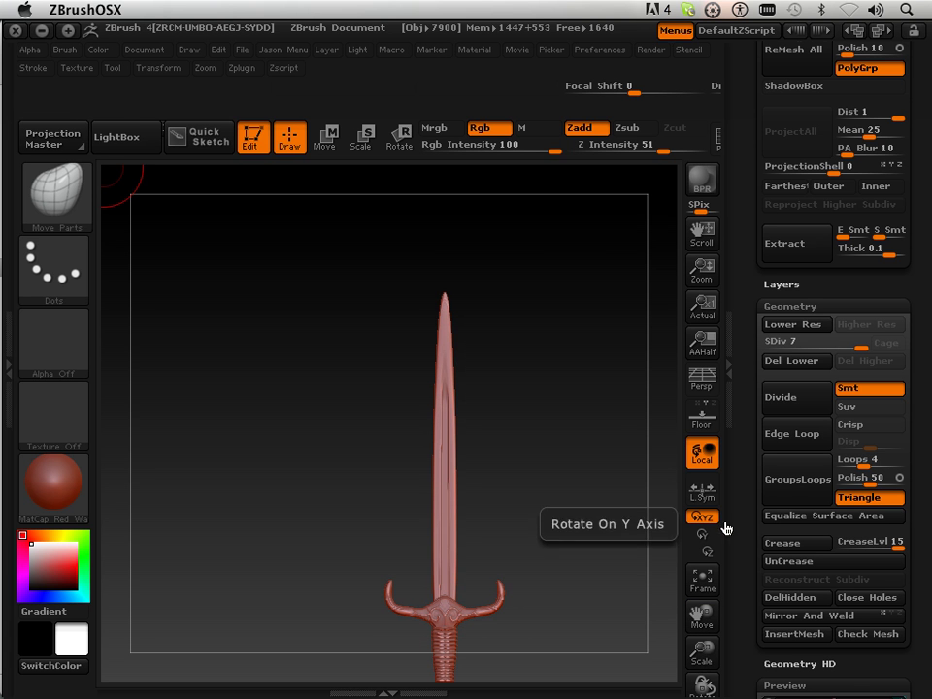
{"action": "left_click_drag", "start_coordinate": [703, 652], "coordinate": [703, 686]}
{"action": "left_click_drag", "start_coordinate": [702, 615], "coordinate": [705, 435]}
{"action": "mouse_move", "coordinate": [707, 617]}
{"action": "left_mouse_down"}
{"action": "mouse_move", "coordinate": [701, 683]}
{"action": "mouse_move", "coordinate": [710, 620]}
{"action": "left_mouse_up"}
{"action": "left_click_drag", "start_coordinate": [704, 652], "coordinate": [705, 685]}
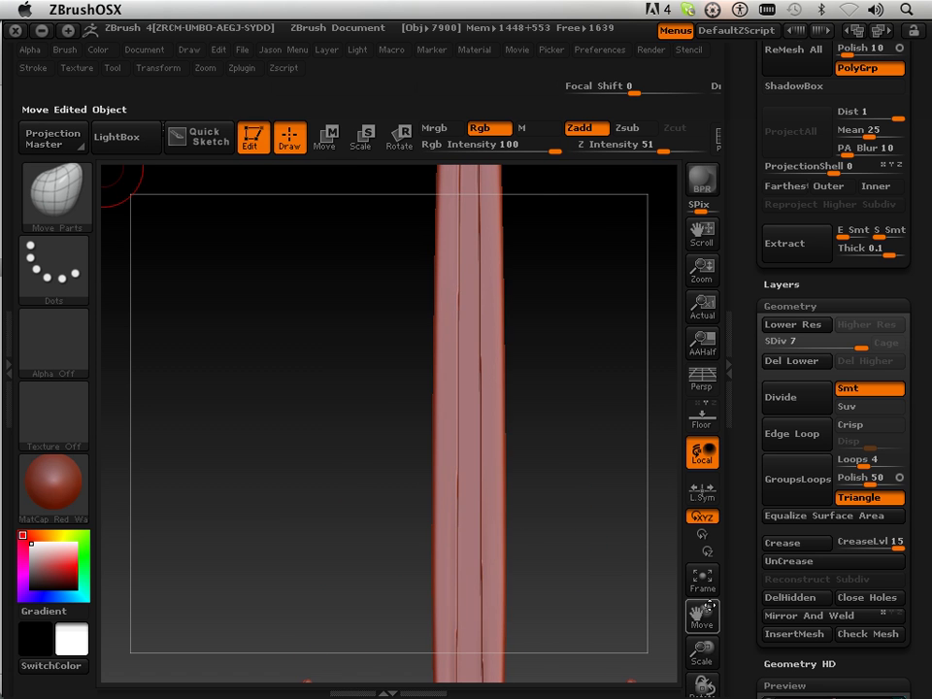
{"action": "left_click_drag", "start_coordinate": [708, 605], "coordinate": [704, 419]}
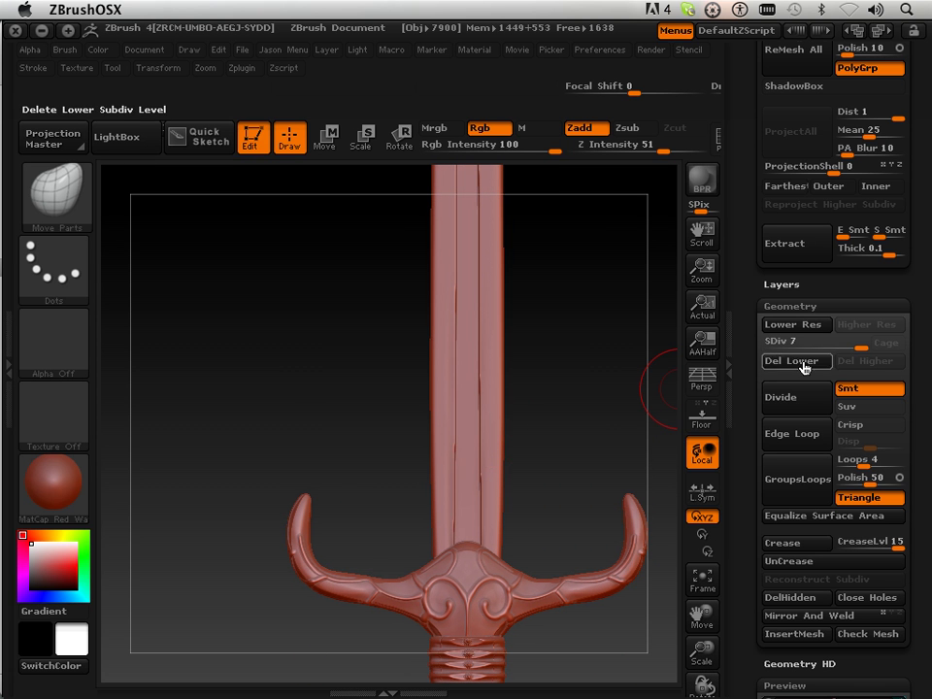
{"action": "left_click_drag", "start_coordinate": [861, 346], "coordinate": [813, 343]}
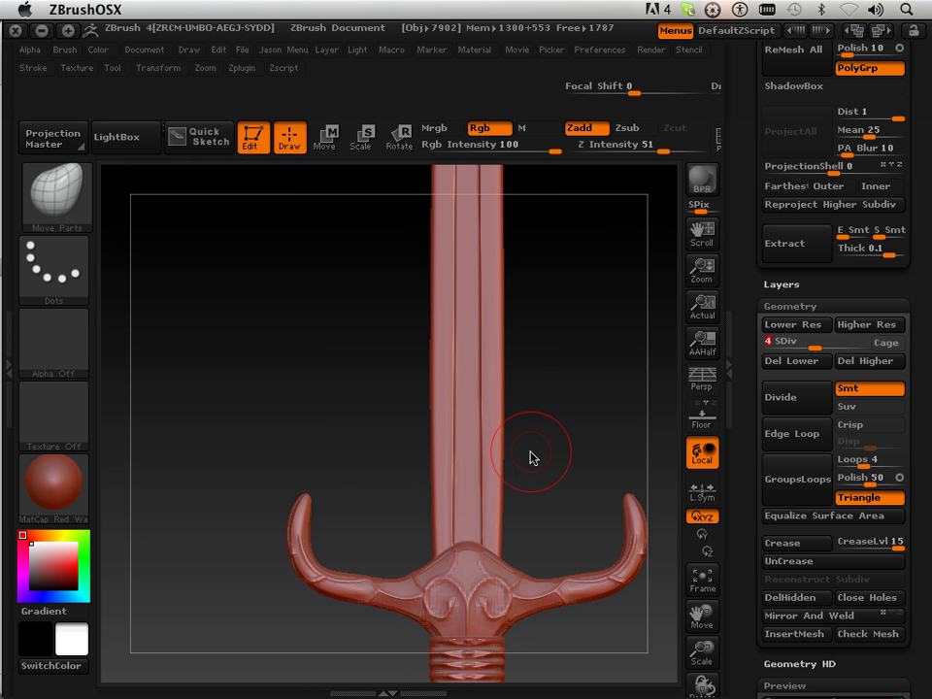
- Flare both edges of the blade outward into points just above the crossguard with Move Parts
{"action": "mouse_move", "coordinate": [499, 455]}
{"action": "left_mouse_down"}
{"action": "mouse_move", "coordinate": [513, 456]}
{"action": "mouse_move", "coordinate": [519, 423]}
{"action": "mouse_move", "coordinate": [515, 431]}
{"action": "left_mouse_up"}
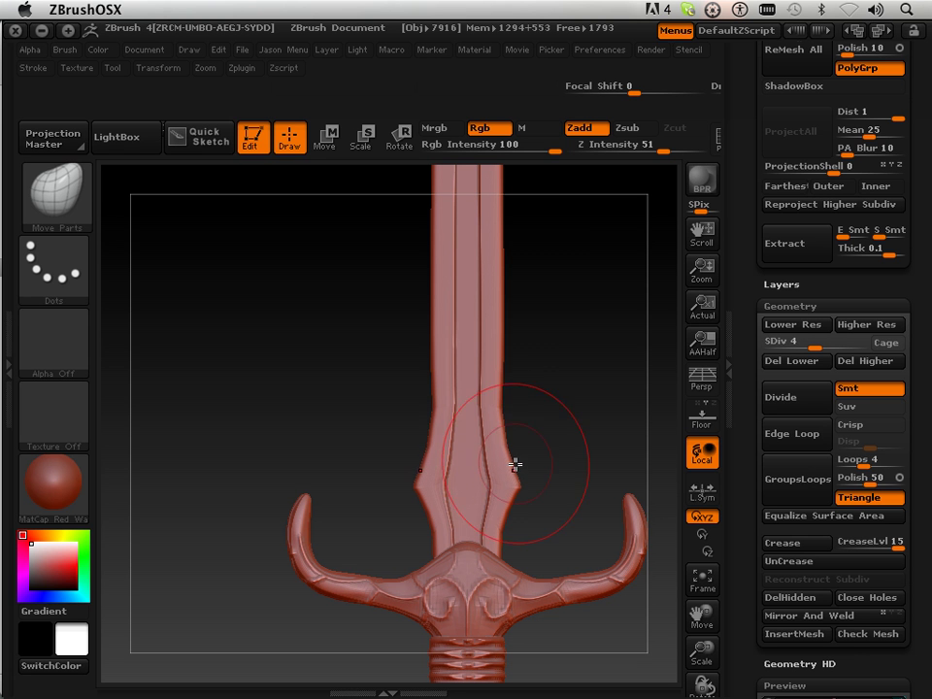
{"action": "left_click_drag", "start_coordinate": [504, 410], "coordinate": [501, 415]}
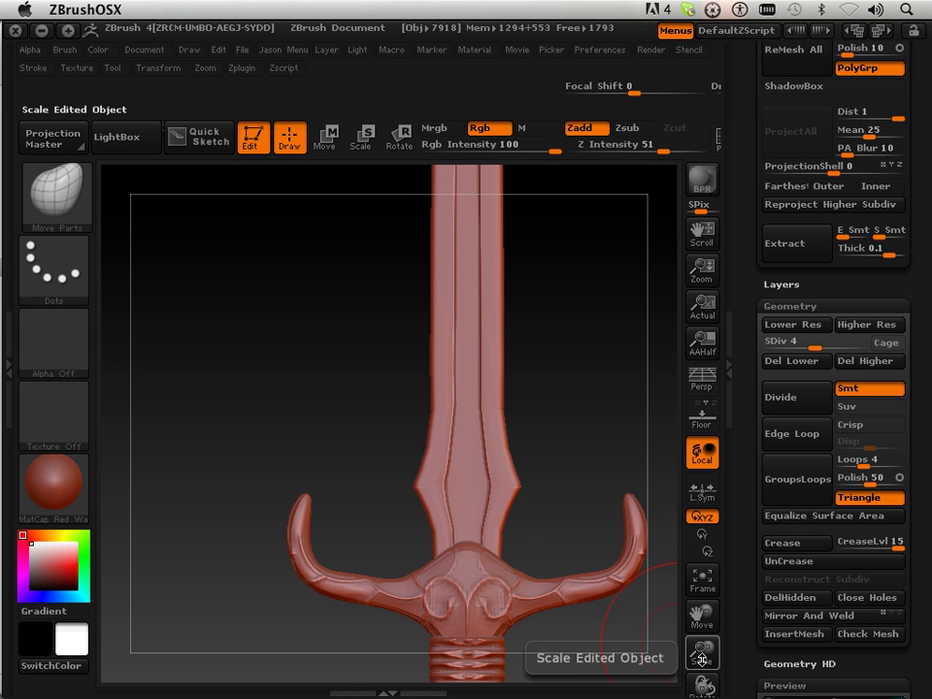
{"action": "left_click_drag", "start_coordinate": [702, 648], "coordinate": [681, 487]}
{"action": "mouse_move", "coordinate": [613, 504]}
{"action": "left_mouse_down"}
{"action": "mouse_move", "coordinate": [568, 515]}
{"action": "mouse_move", "coordinate": [610, 518]}
{"action": "mouse_move", "coordinate": [577, 515]}
{"action": "mouse_move", "coordinate": [600, 513]}
{"action": "mouse_move", "coordinate": [593, 514]}
{"action": "left_mouse_up"}
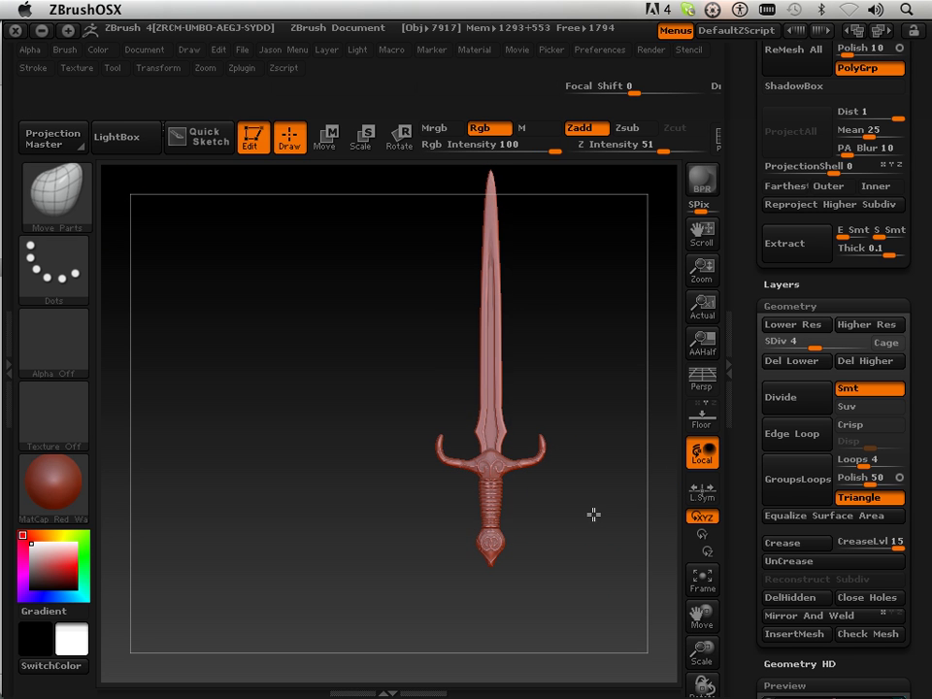
- Reshape the curved tips of the crossguard with Move Parts from the front and side
{"action": "left_click_drag", "start_coordinate": [701, 649], "coordinate": [703, 693]}
{"action": "mouse_move", "coordinate": [704, 619]}
{"action": "left_mouse_down"}
{"action": "mouse_move", "coordinate": [681, 574]}
{"action": "mouse_move", "coordinate": [614, 541]}
{"action": "left_mouse_up"}
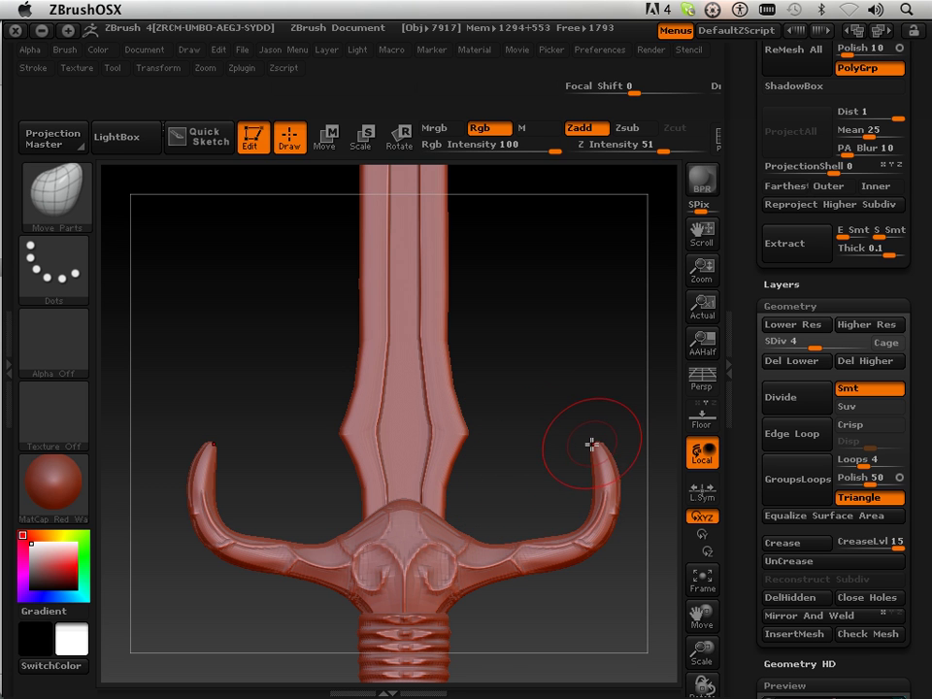
{"action": "left_click_drag", "start_coordinate": [598, 402], "coordinate": [460, 446]}
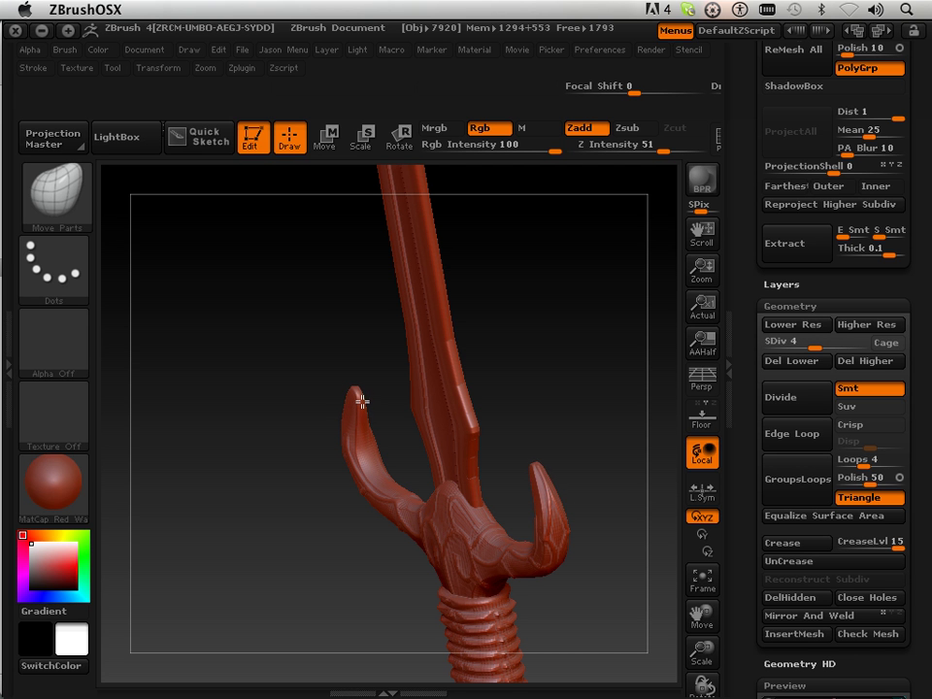
{"action": "left_click_drag", "start_coordinate": [377, 376], "coordinate": [374, 408]}
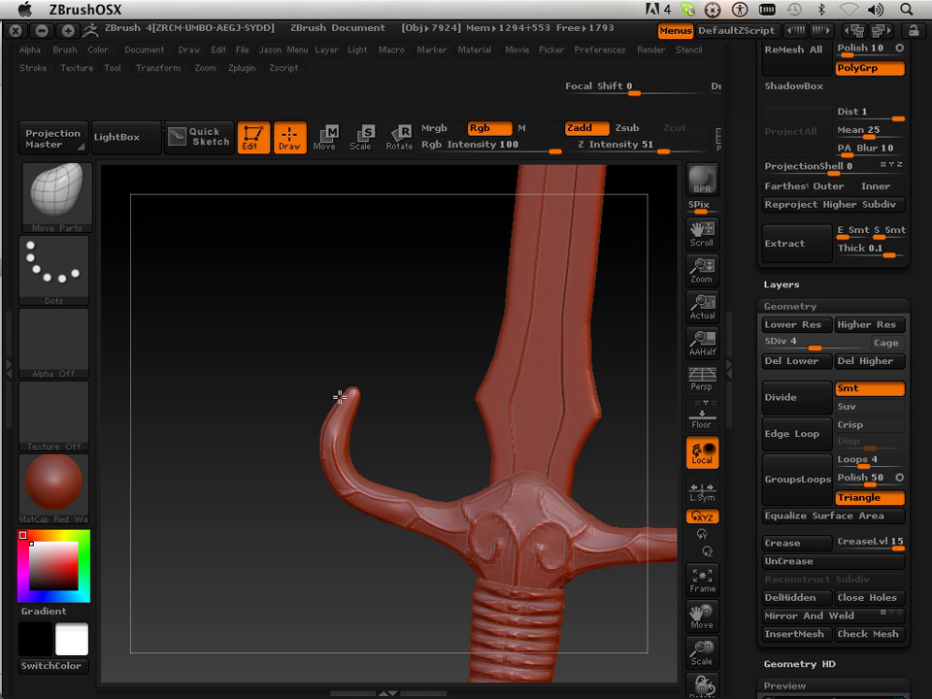
{"action": "mouse_move", "coordinate": [347, 392]}
{"action": "left_mouse_down"}
{"action": "mouse_move", "coordinate": [440, 373]}
{"action": "mouse_move", "coordinate": [410, 389]}
{"action": "mouse_move", "coordinate": [479, 442]}
{"action": "mouse_move", "coordinate": [369, 438]}
{"action": "left_mouse_up"}
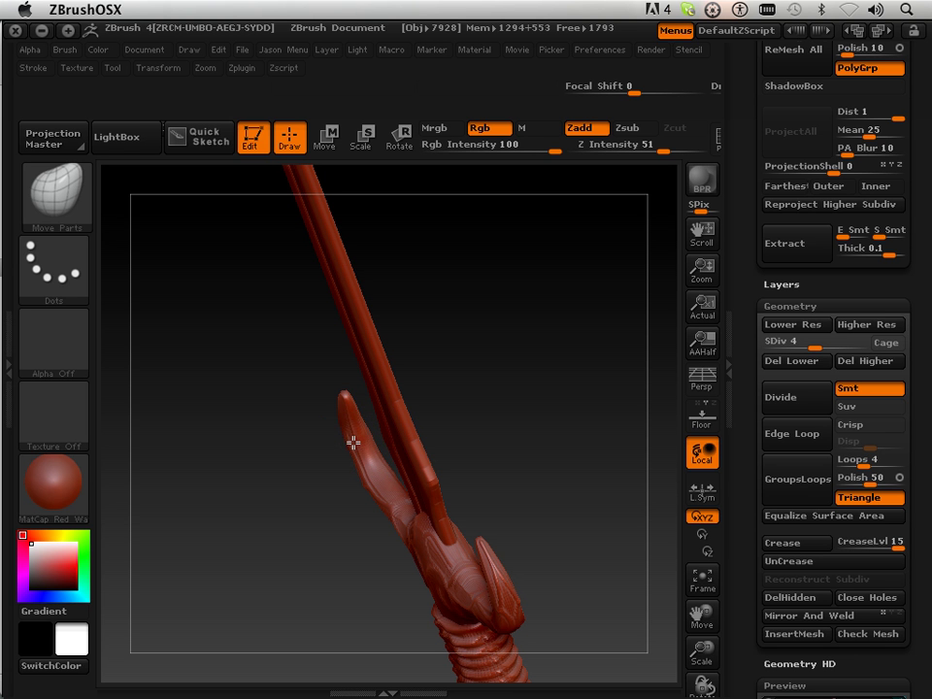
{"action": "left_click_drag", "start_coordinate": [360, 438], "coordinate": [330, 405]}
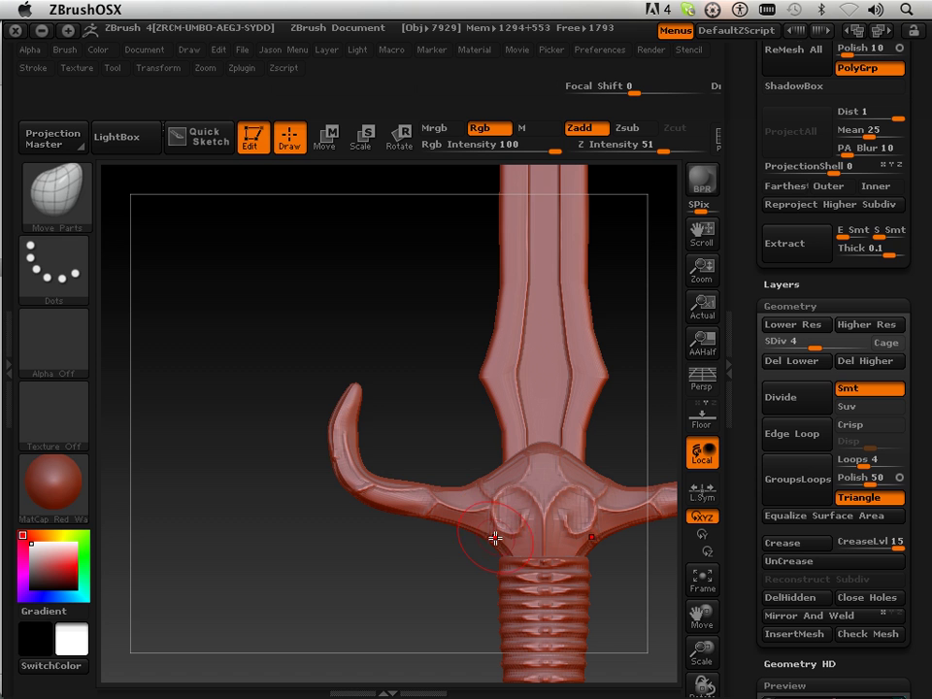
- Undo the Move Parts edits back through the flare at the blade's base and frame the hilt from the front
{"action": "key", "text": "ctrl"}
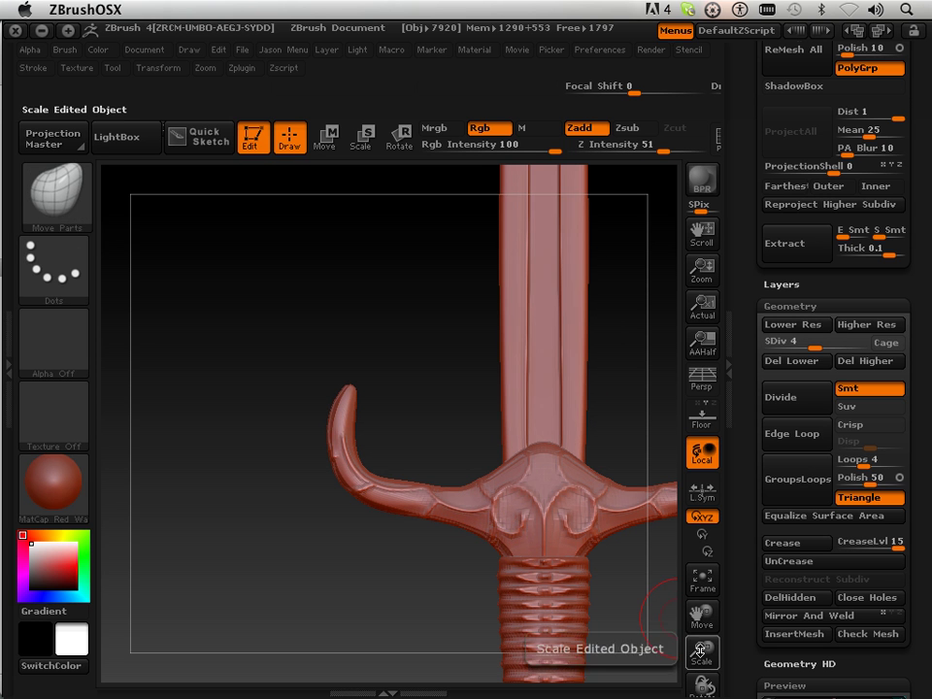
{"action": "mouse_move", "coordinate": [701, 652]}
{"action": "left_mouse_down"}
{"action": "mouse_move", "coordinate": [691, 557]}
{"action": "mouse_move", "coordinate": [680, 545]}
{"action": "left_mouse_up"}
{"action": "key", "text": "shift"}
{"action": "mouse_move", "coordinate": [621, 550]}
{"action": "left_mouse_down", "text": "shift"}
{"action": "mouse_move", "coordinate": [578, 481]}
{"action": "mouse_move", "coordinate": [447, 457]}
{"action": "mouse_move", "coordinate": [526, 470]}
{"action": "mouse_move", "coordinate": [474, 424]}
{"action": "mouse_move", "coordinate": [402, 433]}
{"action": "mouse_move", "coordinate": [423, 441]}
{"action": "mouse_move", "coordinate": [434, 417]}
{"action": "left_mouse_up", "text": "shift"}
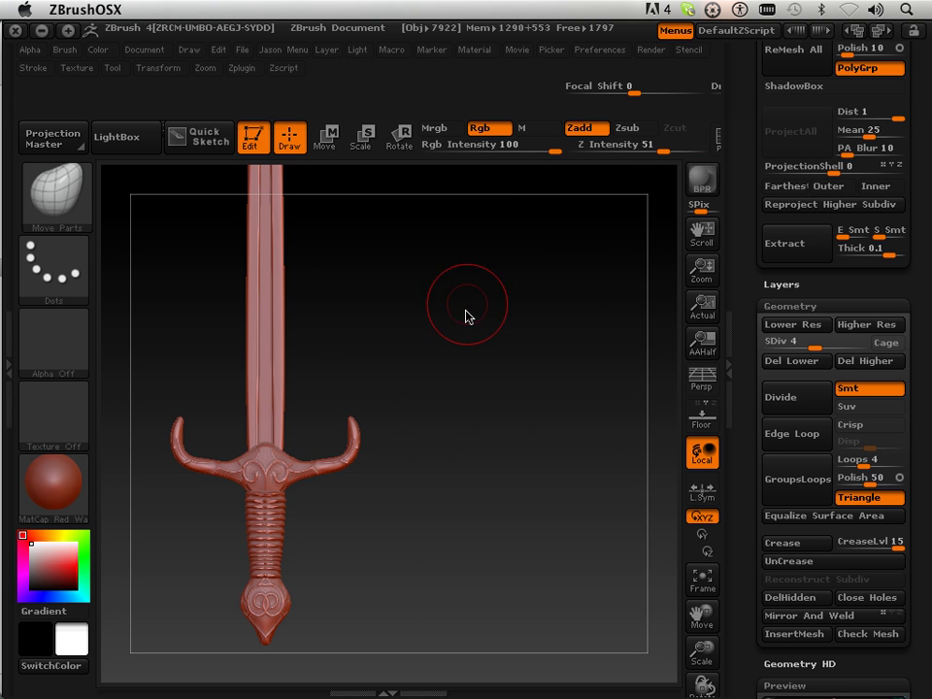